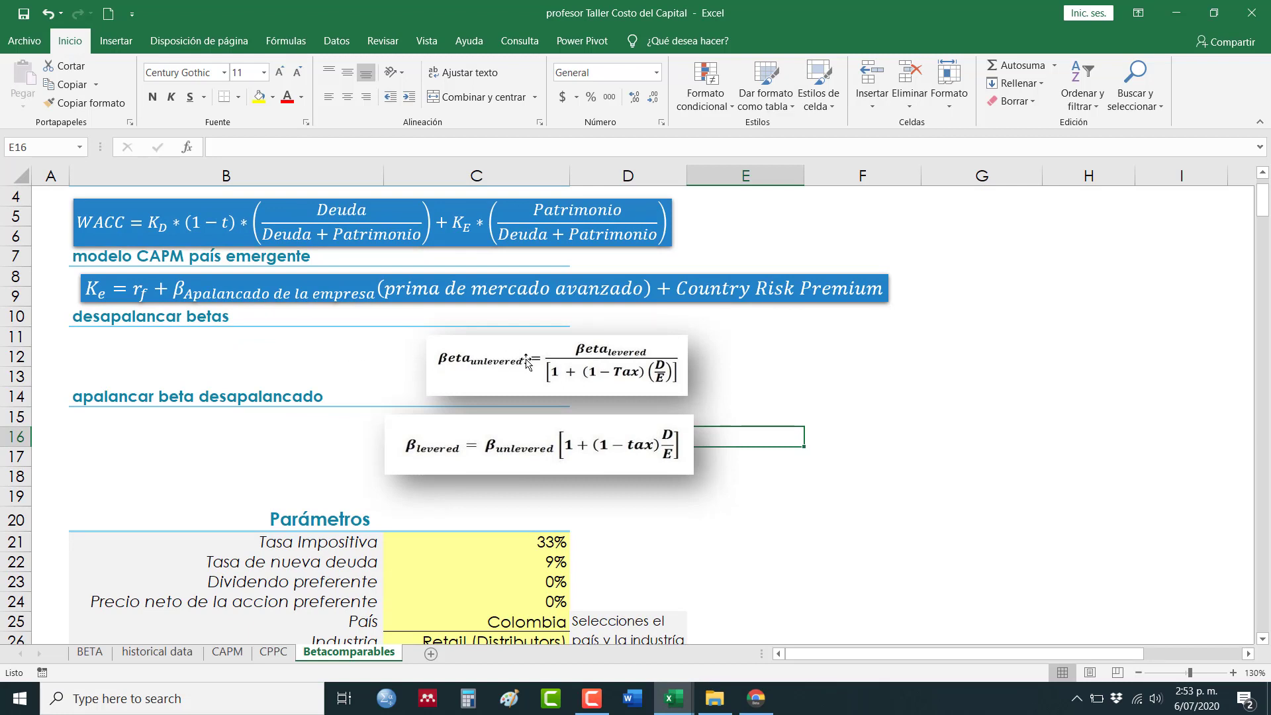
# In the Parámetros table, set Tasa Impositiva to 30% and Tasa de nueva deuda to 17%.
pyautogui.scroll(-1, 526, 447)
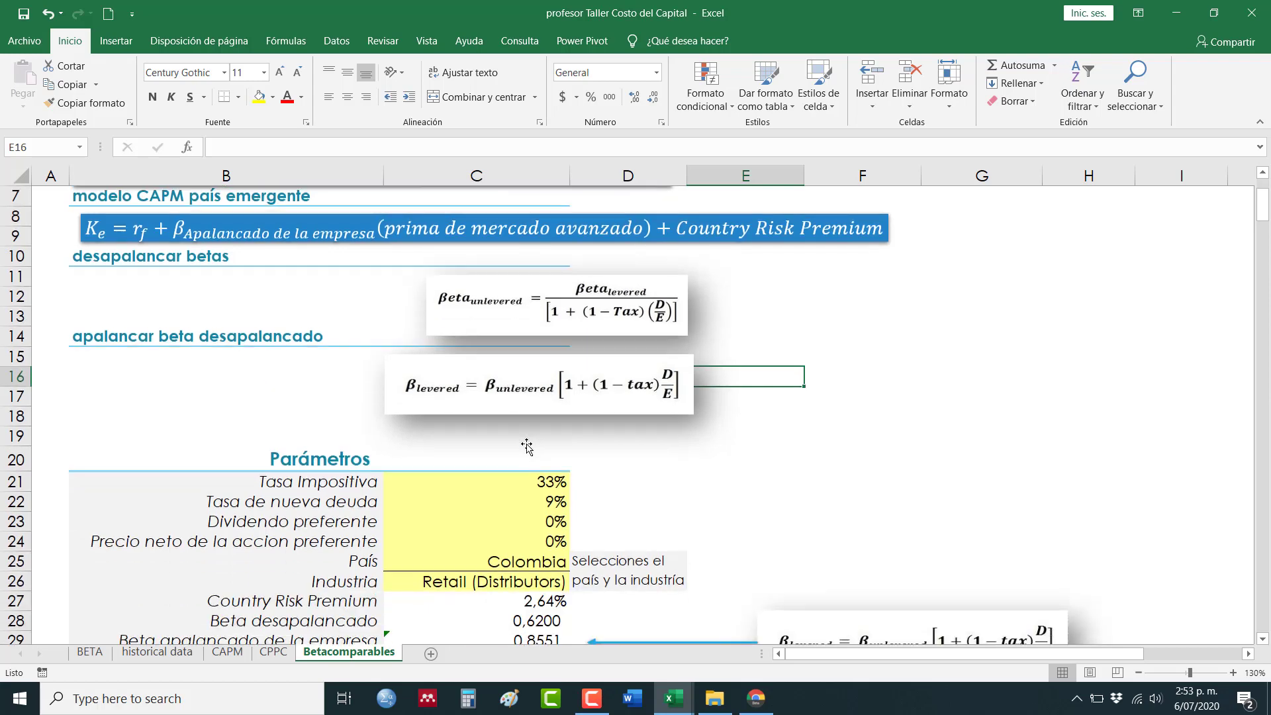
pyautogui.scroll(-3, 526, 447)
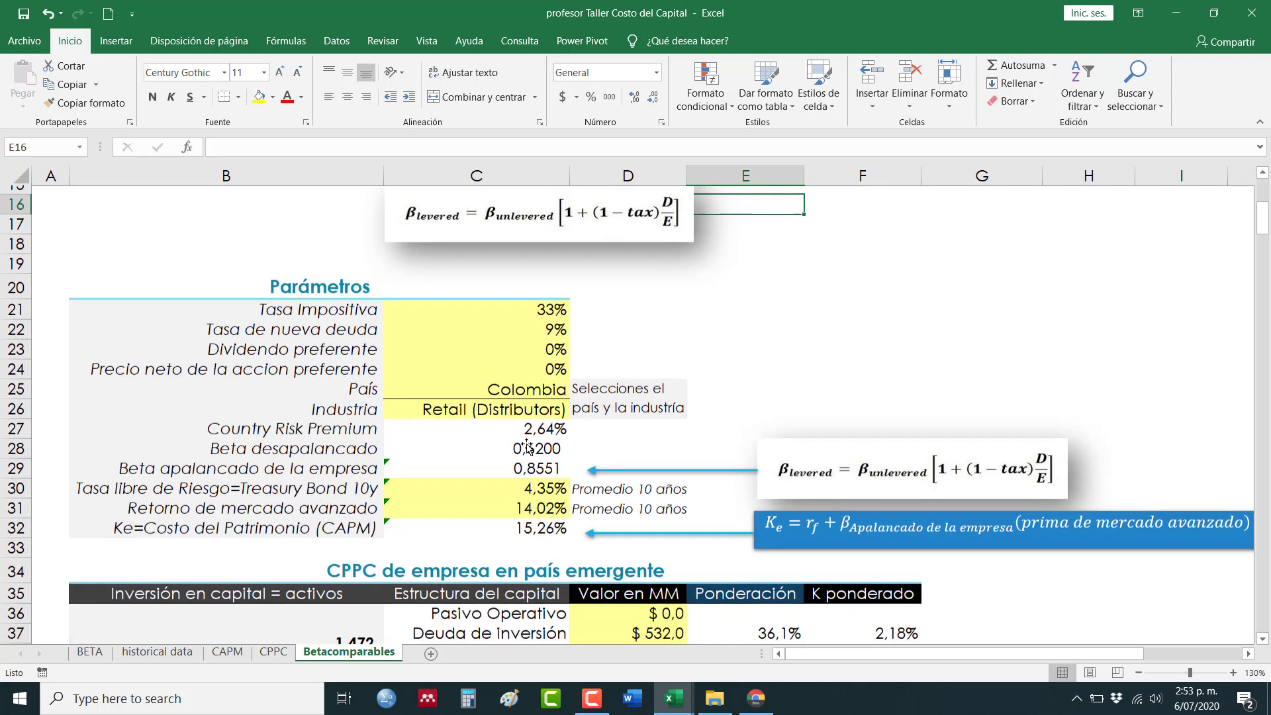
pyautogui.click(533, 298)
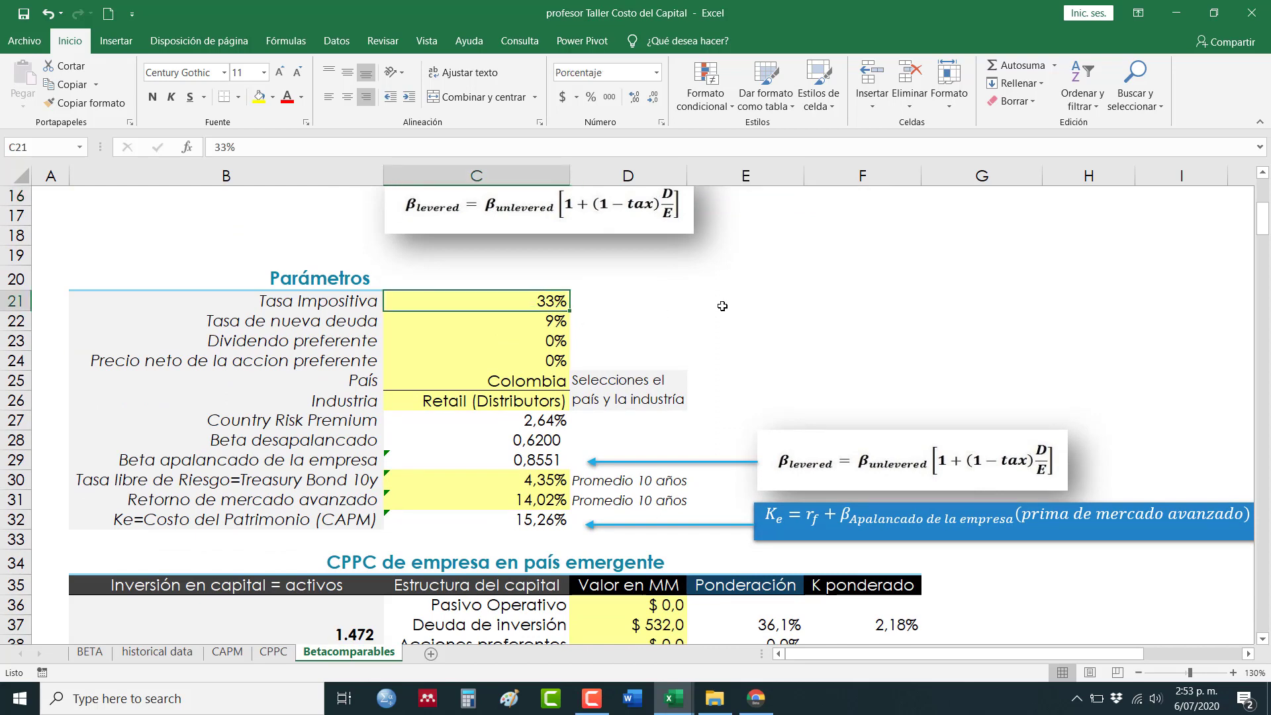
pyautogui.write('30')
pyautogui.press('Return')
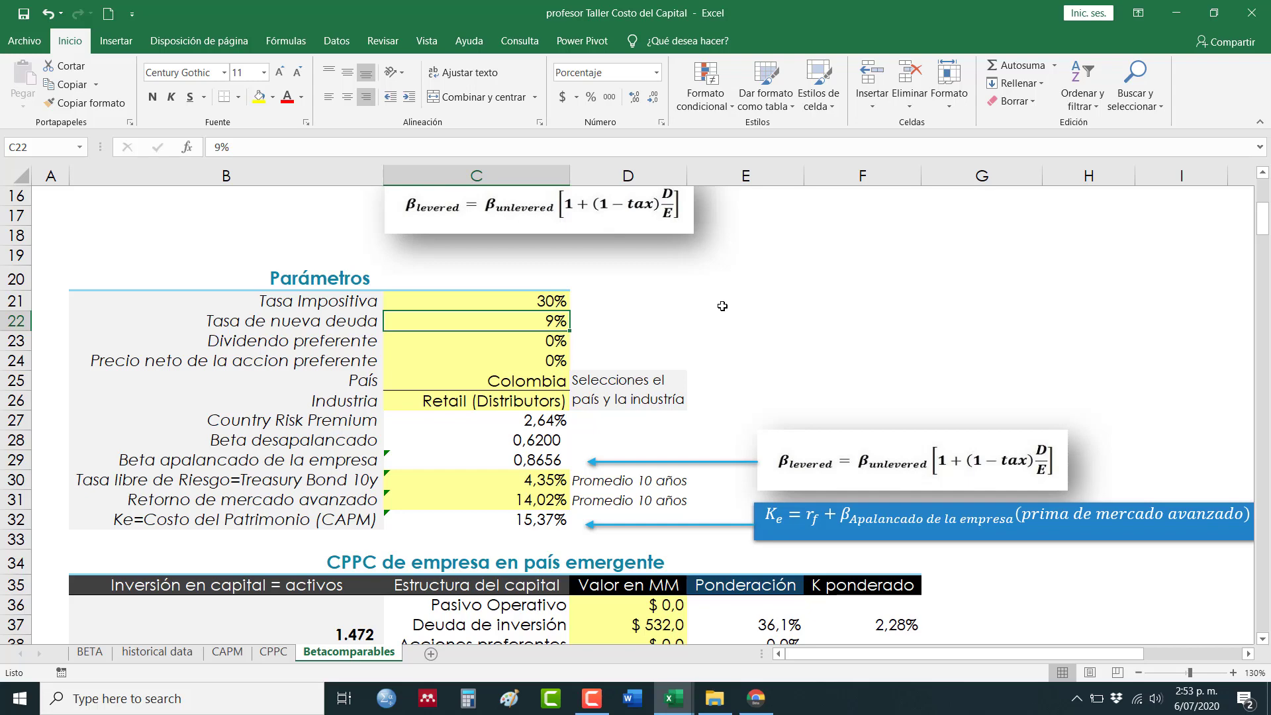
pyautogui.write('17')
pyautogui.press('Return')
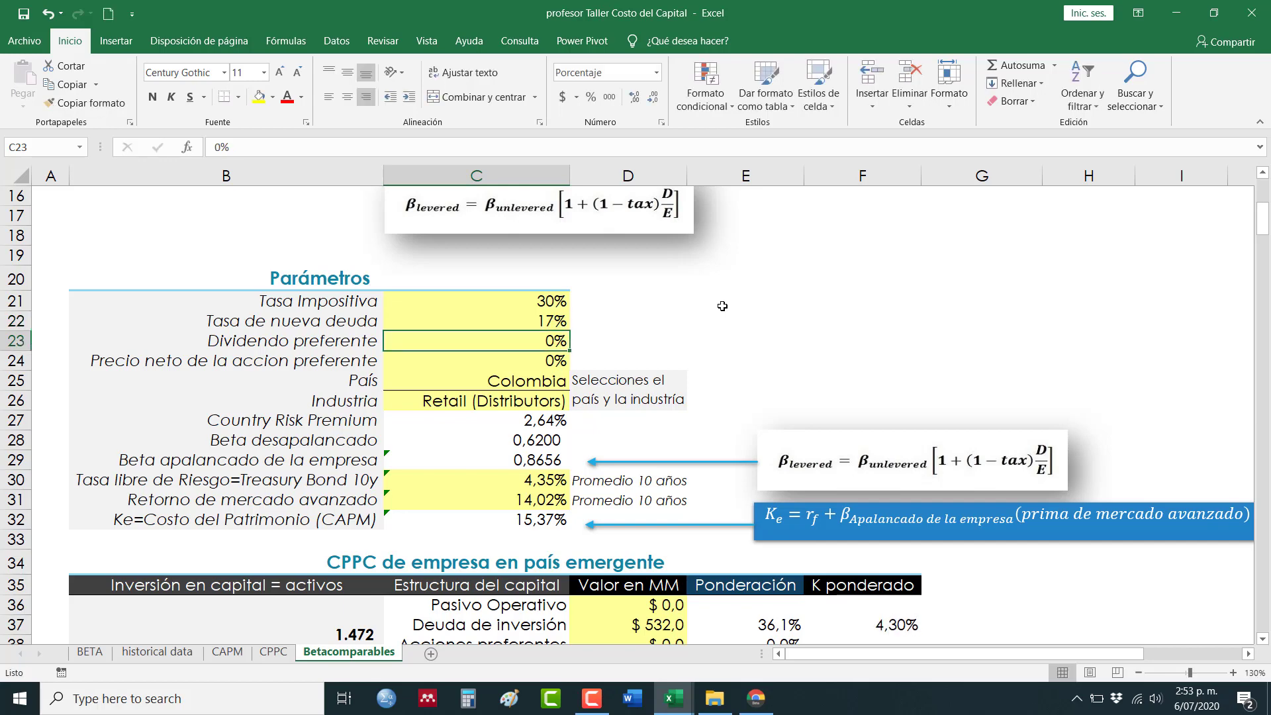
pyautogui.press('Down')
pyautogui.press('Up')
pyautogui.press('Return')
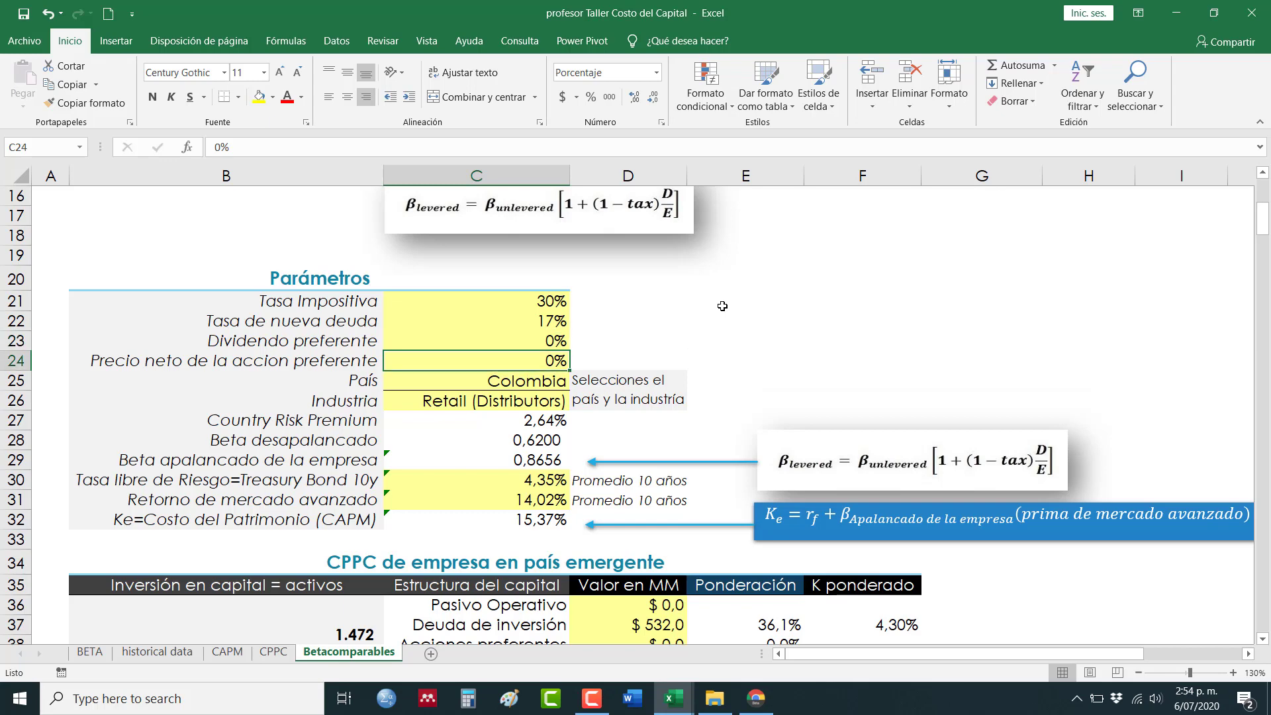
# Check the País list, leaving Colombia selected, and set Industria to Apparel.
pyautogui.click(539, 382)
pyautogui.click(577, 382)
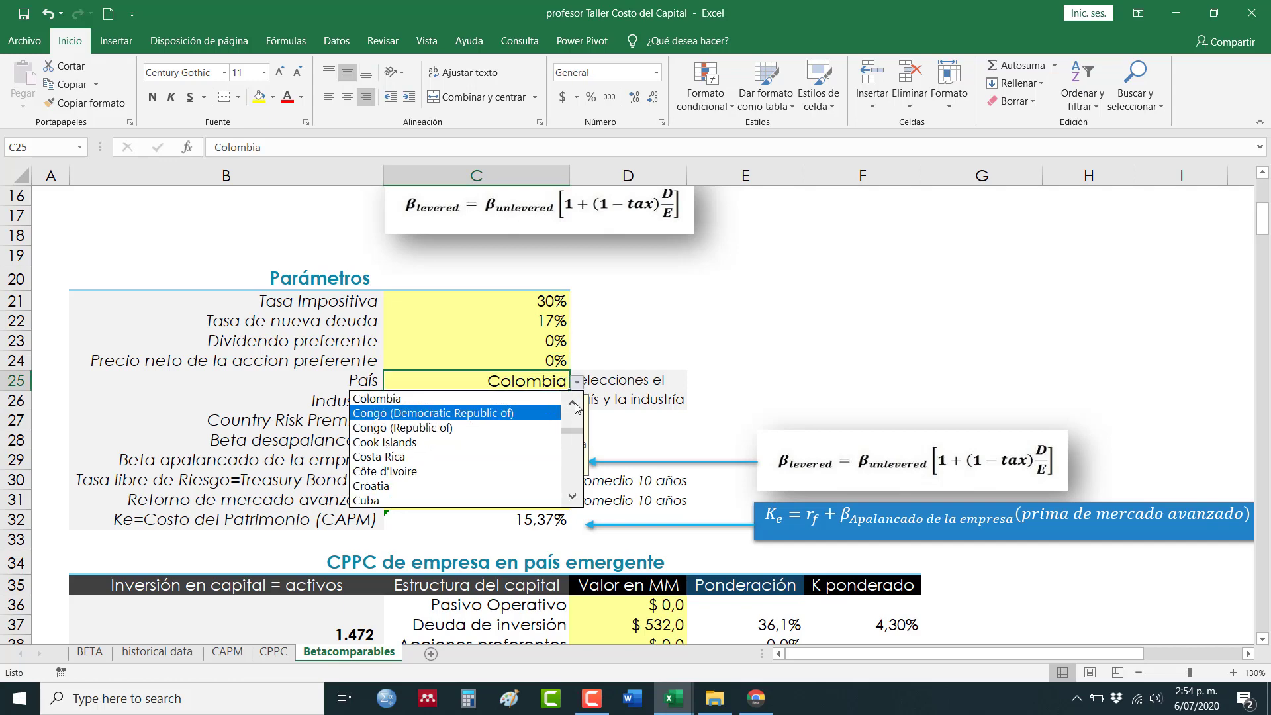
pyautogui.press('Escape')
pyautogui.click(452, 401)
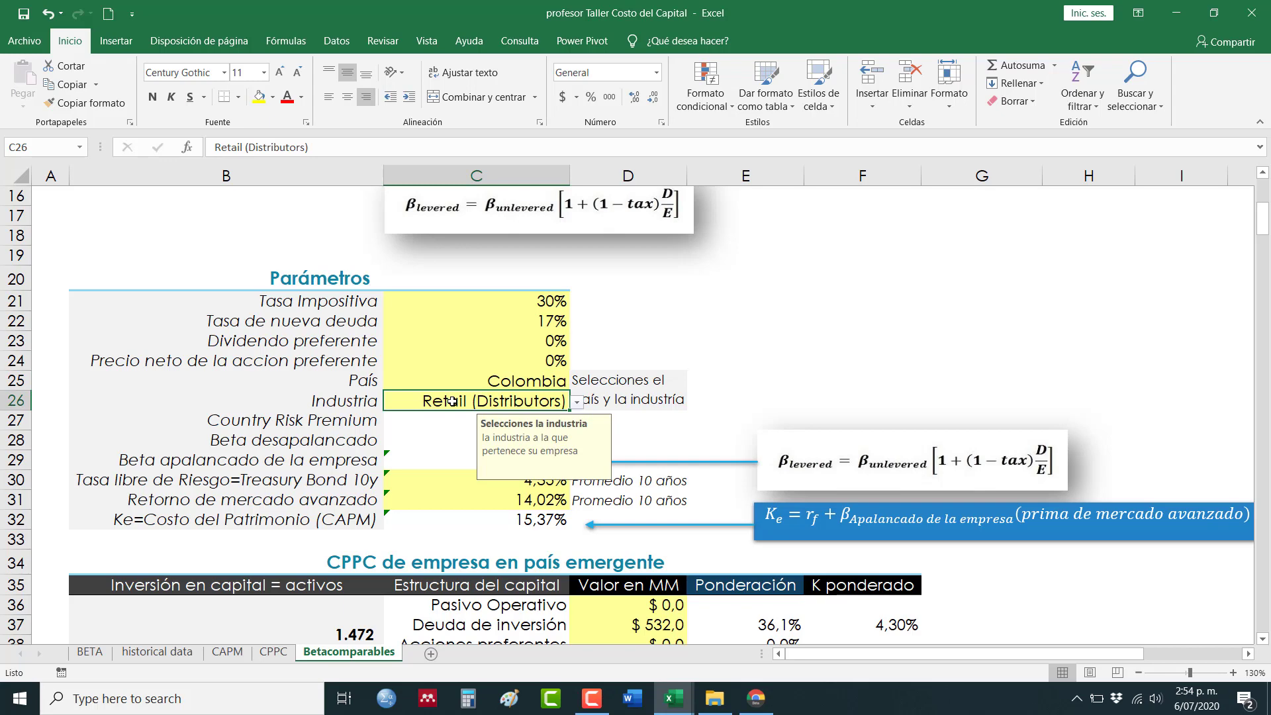
pyautogui.click(576, 402)
pyautogui.moveTo(573, 491); pyautogui.dragTo(580, 429)
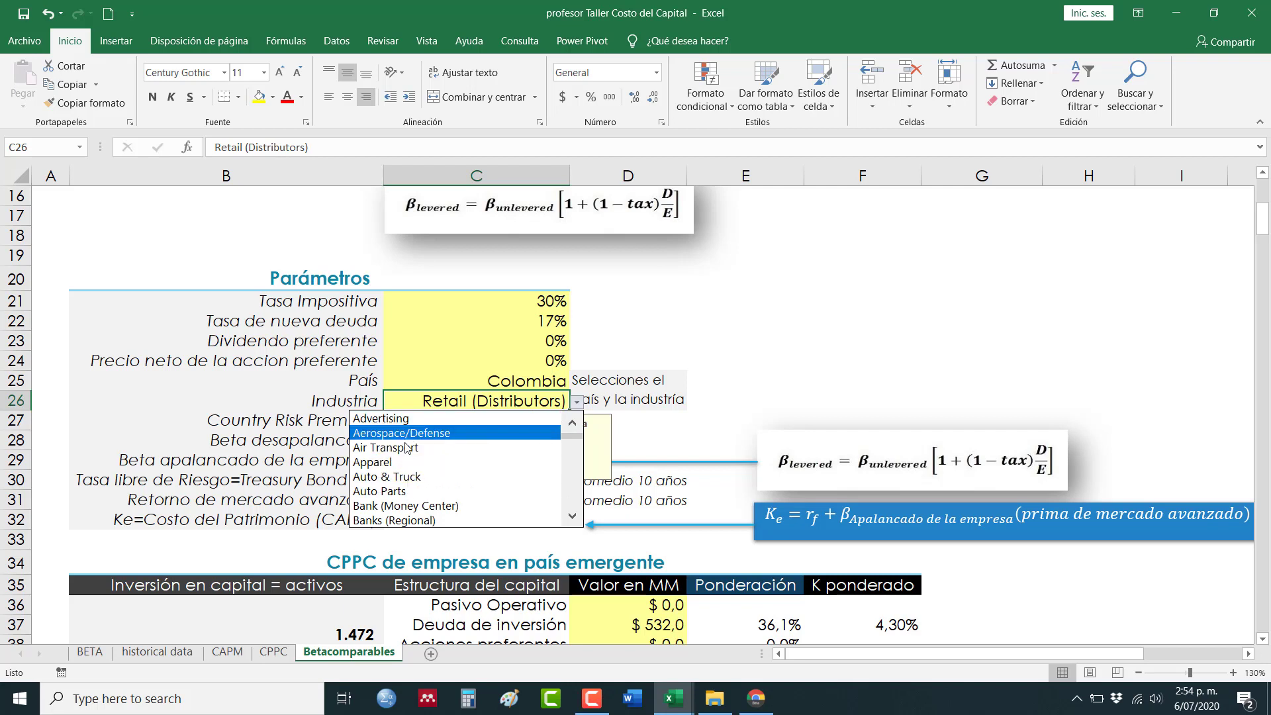
pyautogui.click(398, 463)
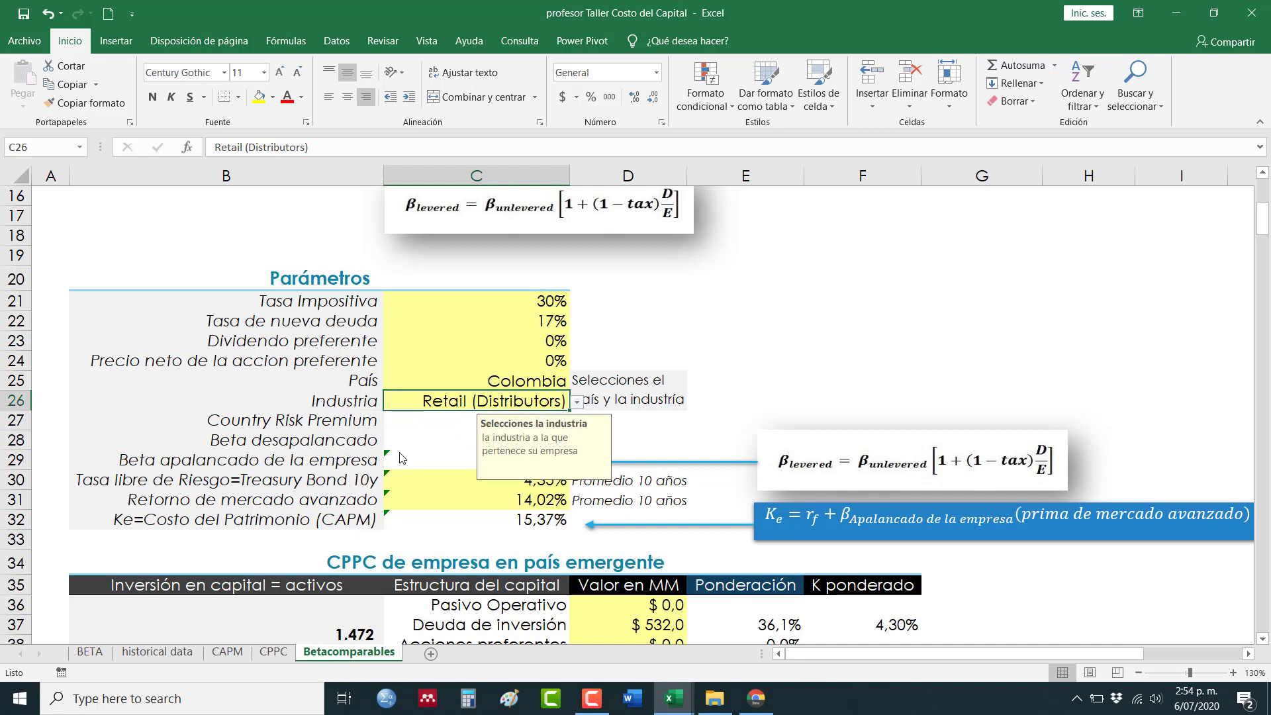
pyautogui.click(746, 376)
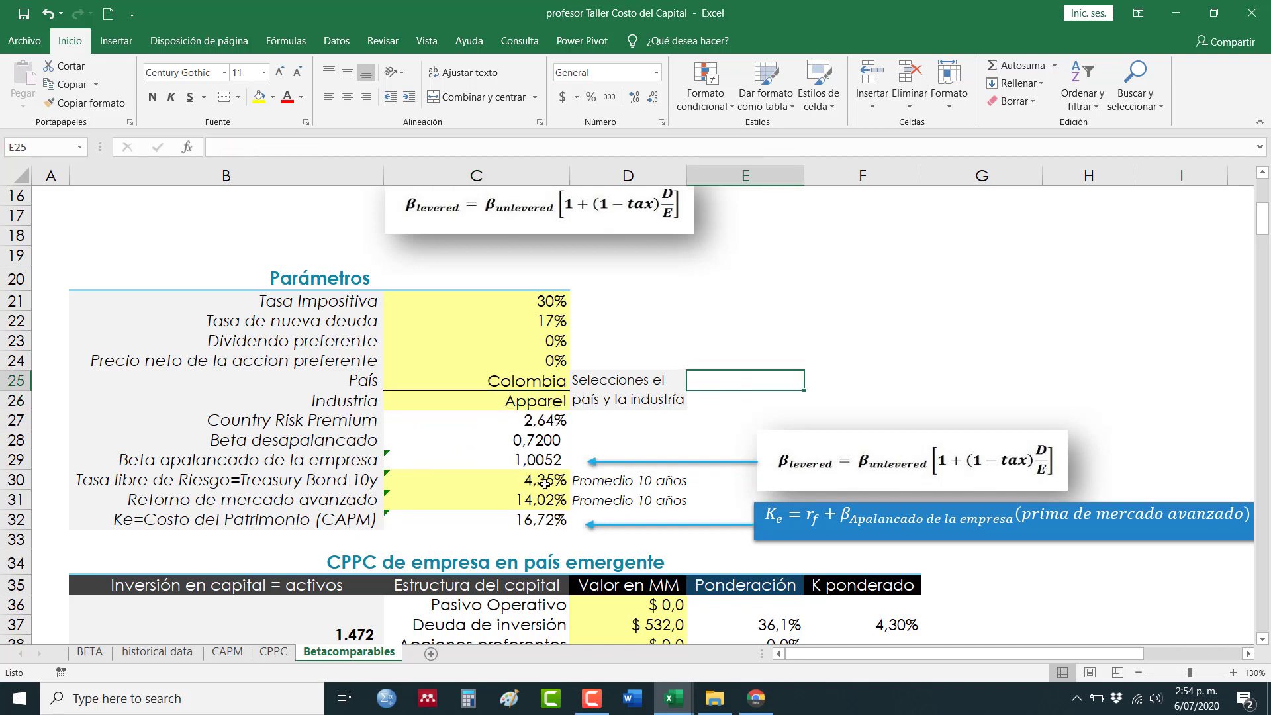
# Inspect the formulas behind Beta desapalancado, Country Risk Premium and Beta apalancado de la empresa.
pyautogui.click(518, 437)
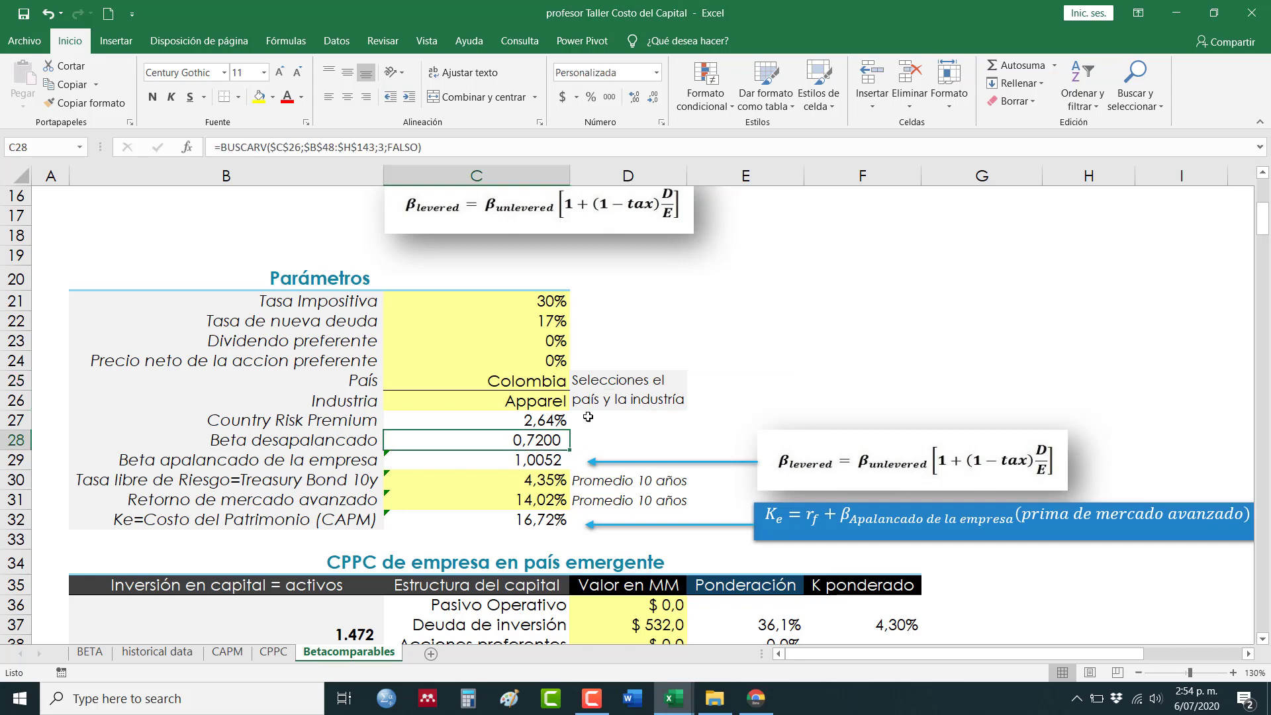
pyautogui.click(541, 417)
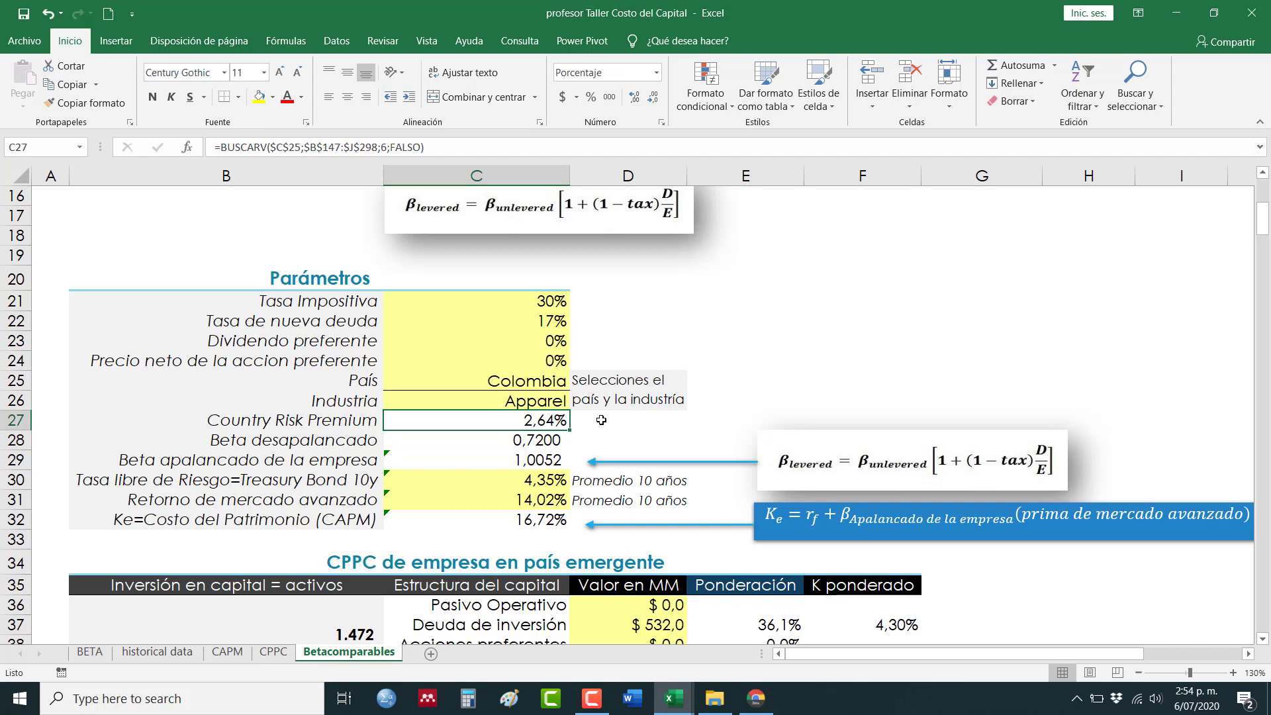
pyautogui.scroll(-2, 601, 421)
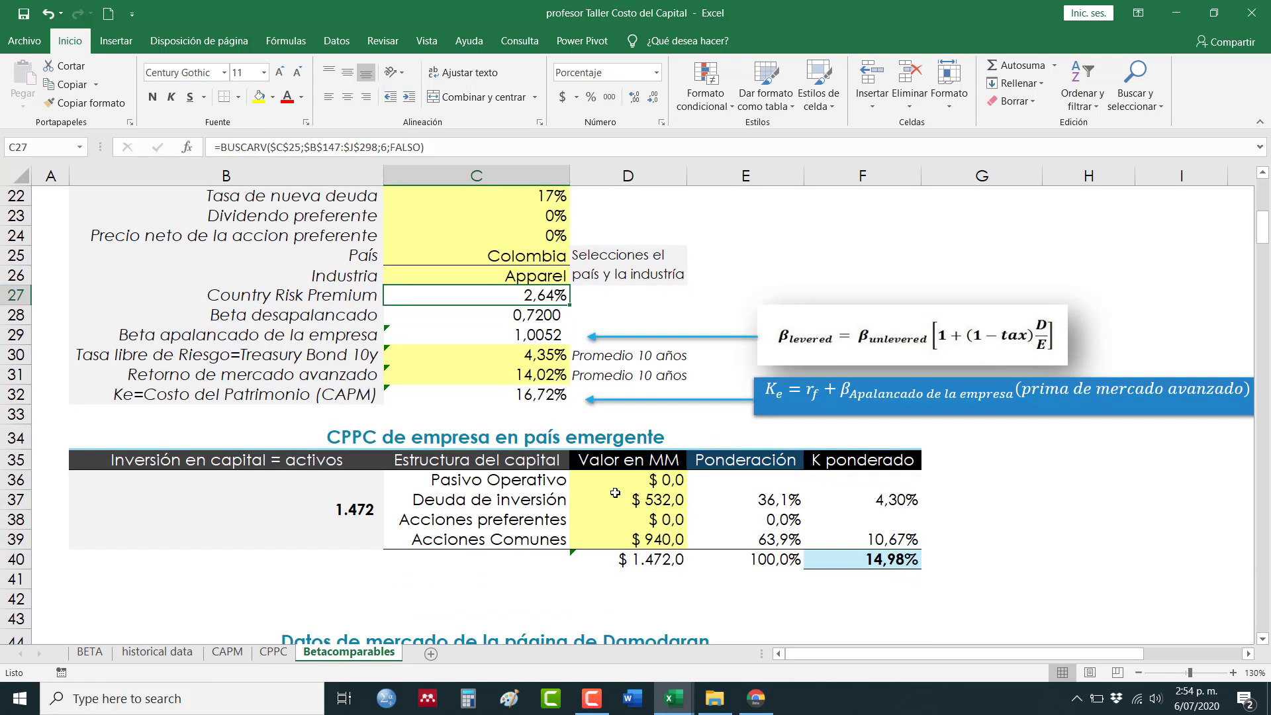
pyautogui.click(520, 335)
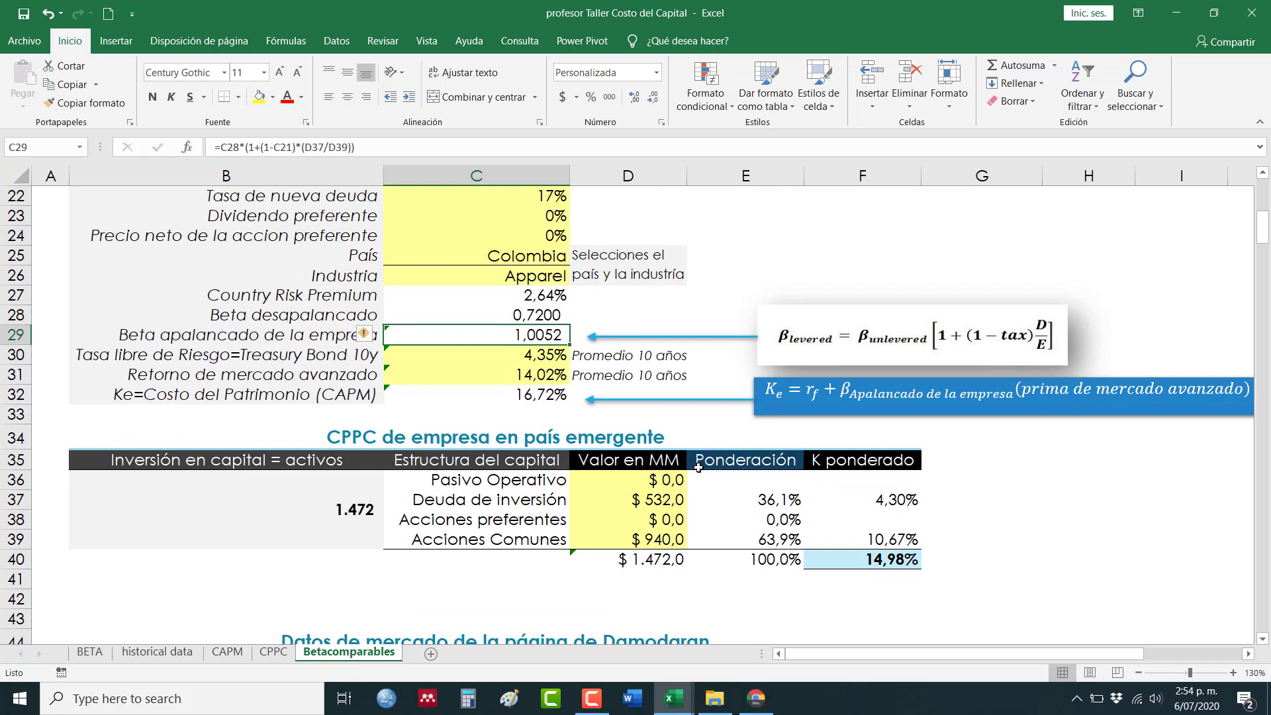
# Clear the four Valor en MM amounts in the capital structure of the CPPC table.
pyautogui.moveTo(652, 480); pyautogui.dragTo(652, 541)
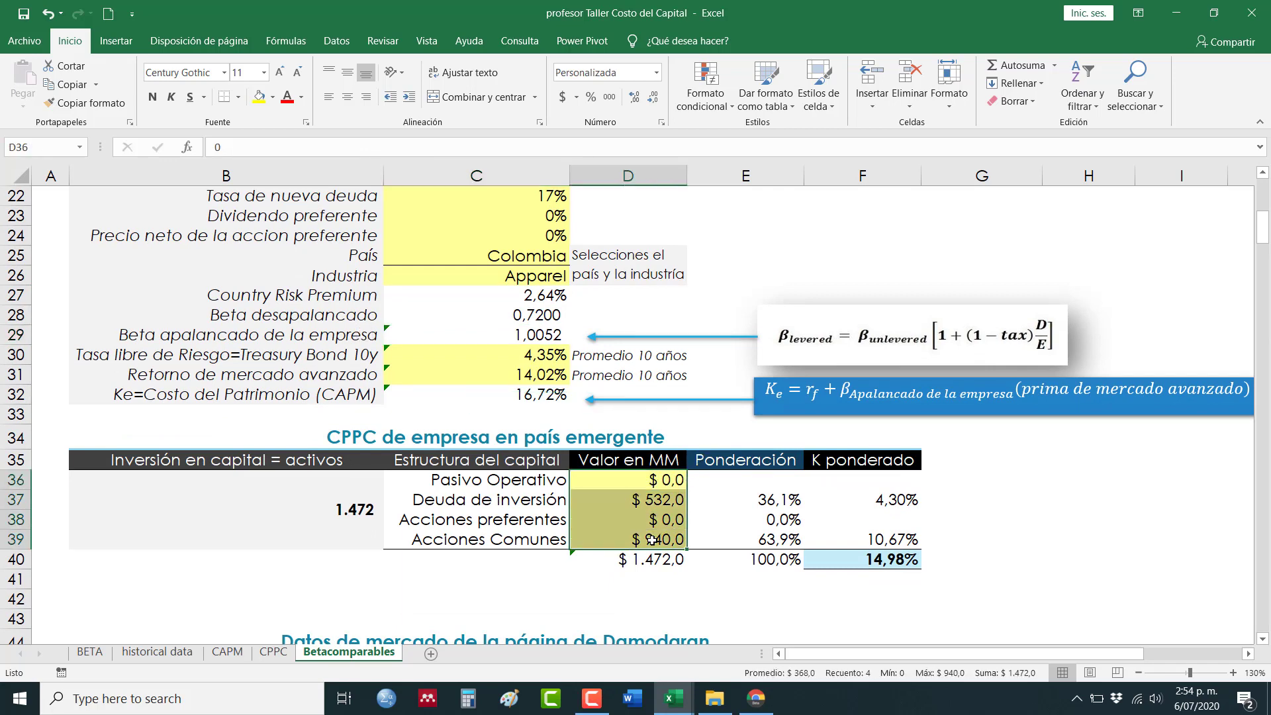
pyautogui.press('Delete')
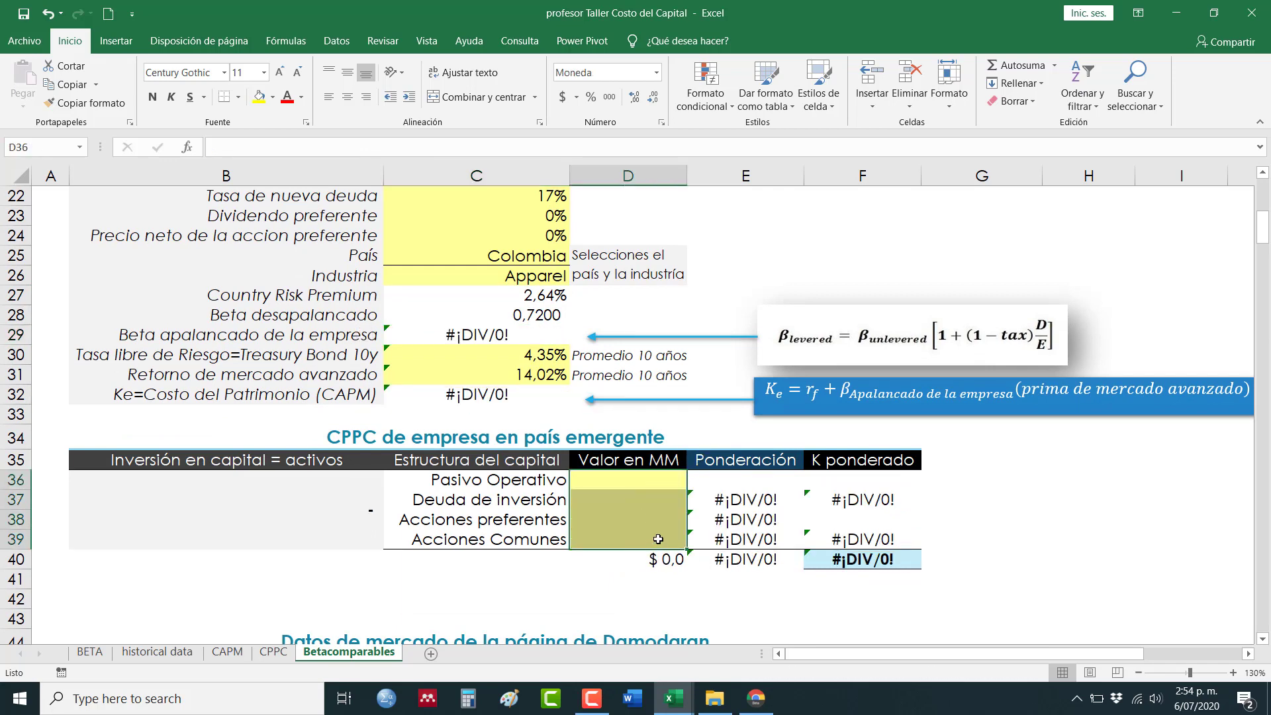
# Examine the source references of the risk-free rate and advanced market return, and review the CAPM formula for emerging countries.
pyautogui.click(541, 352)
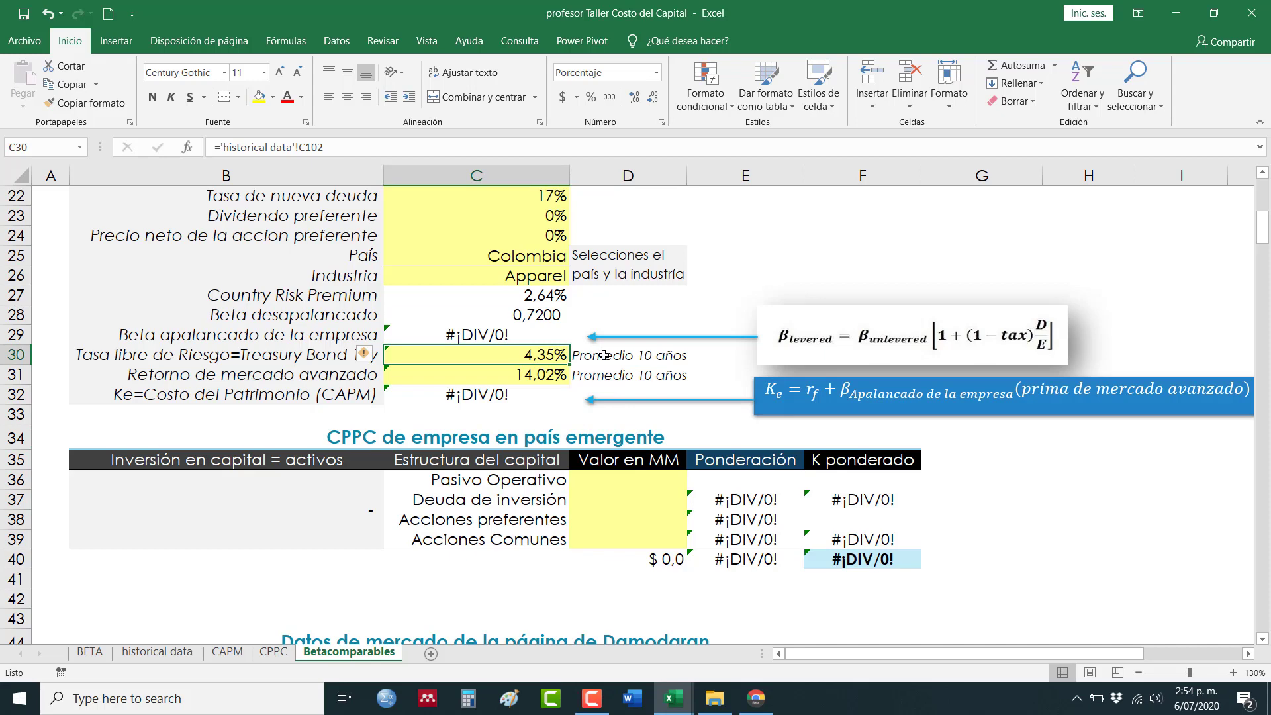
pyautogui.scroll(5, 647, 349)
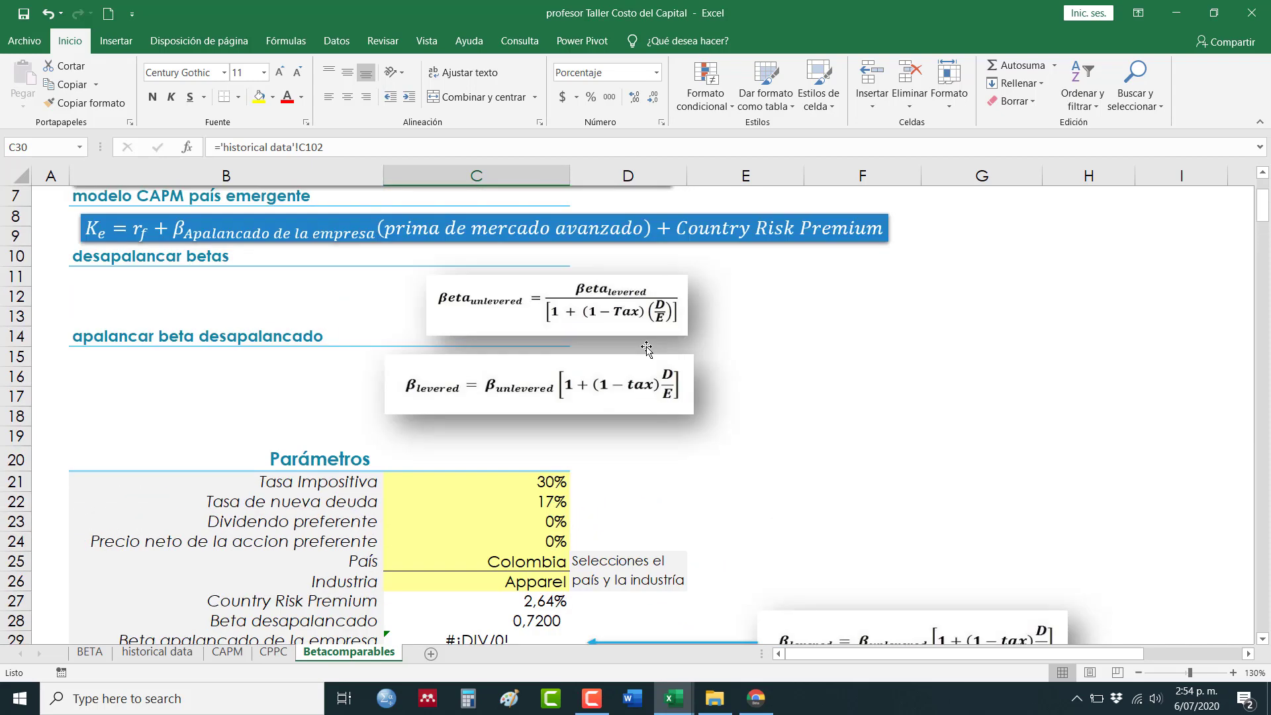
pyautogui.scroll(1, 647, 349)
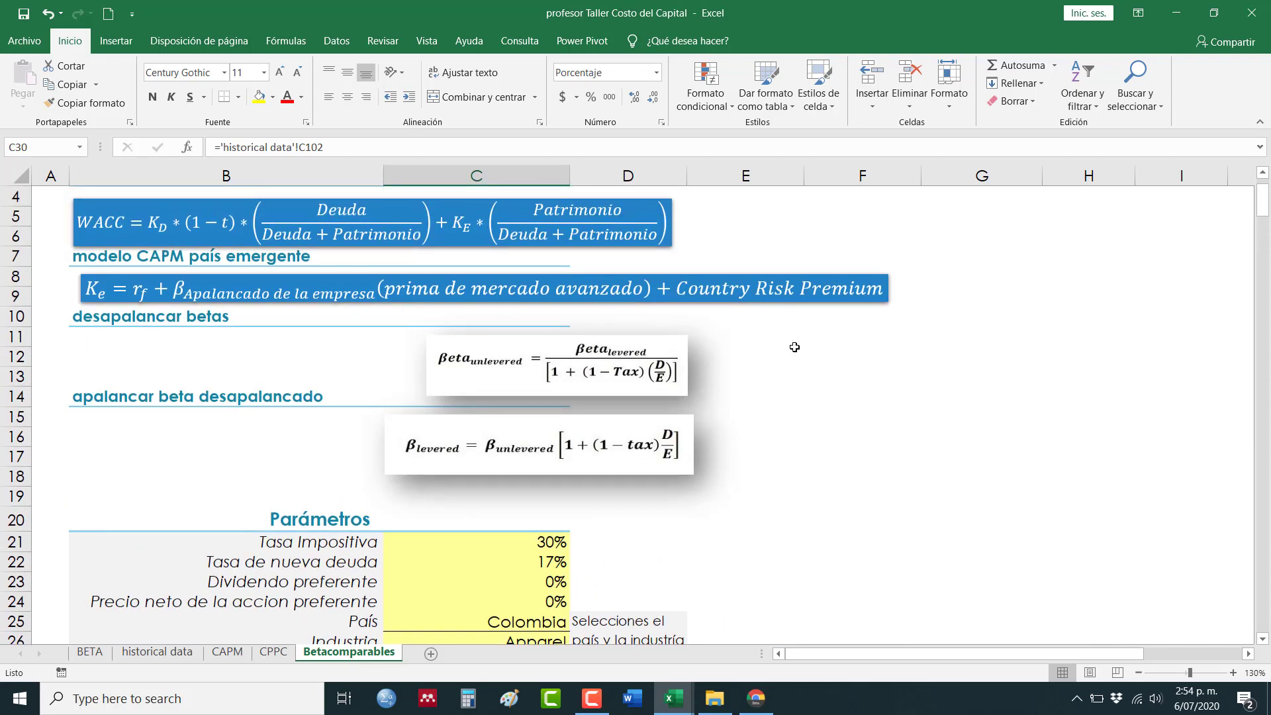
pyautogui.scroll(-6, 792, 341)
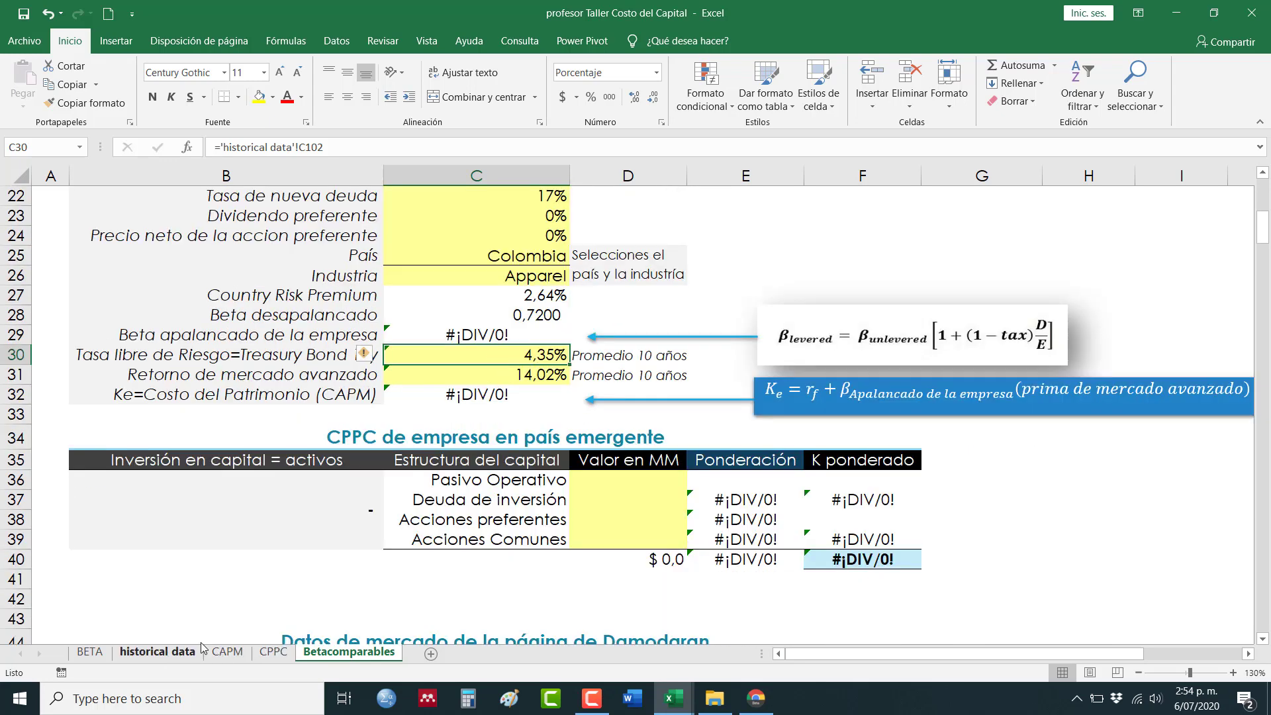
pyautogui.click(519, 371)
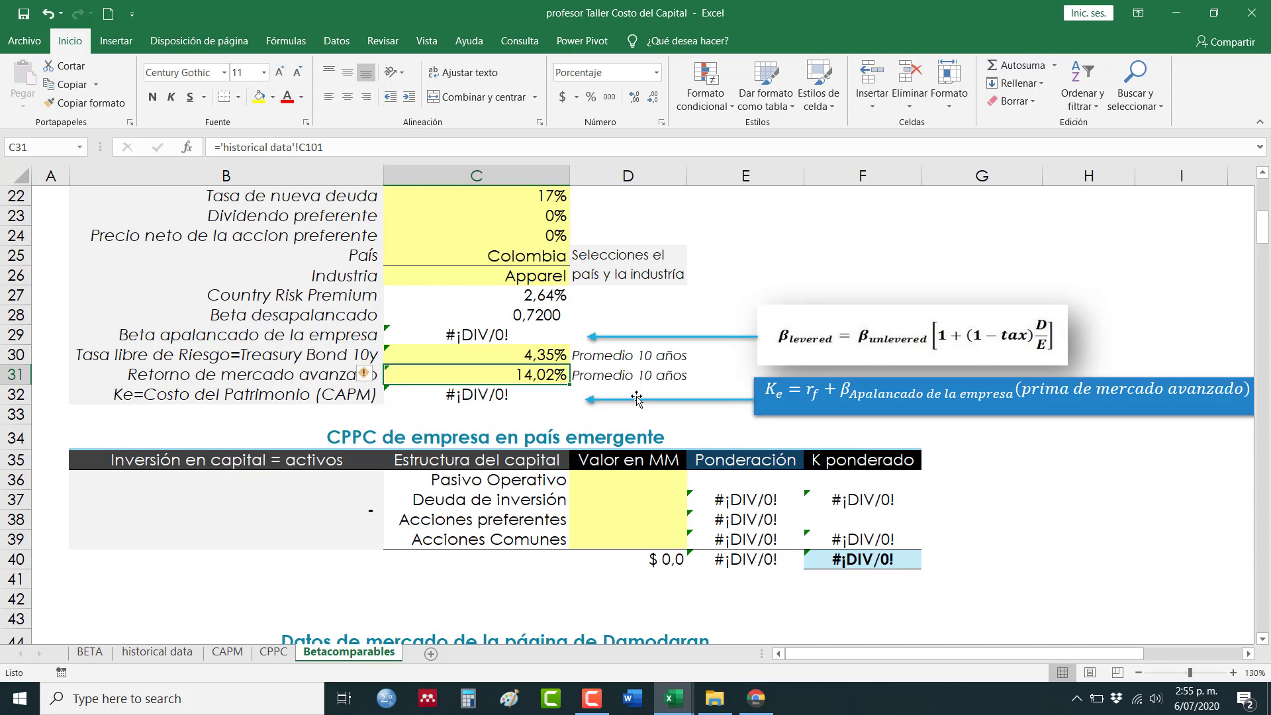
pyautogui.moveTo(530, 355); pyautogui.dragTo(533, 374)
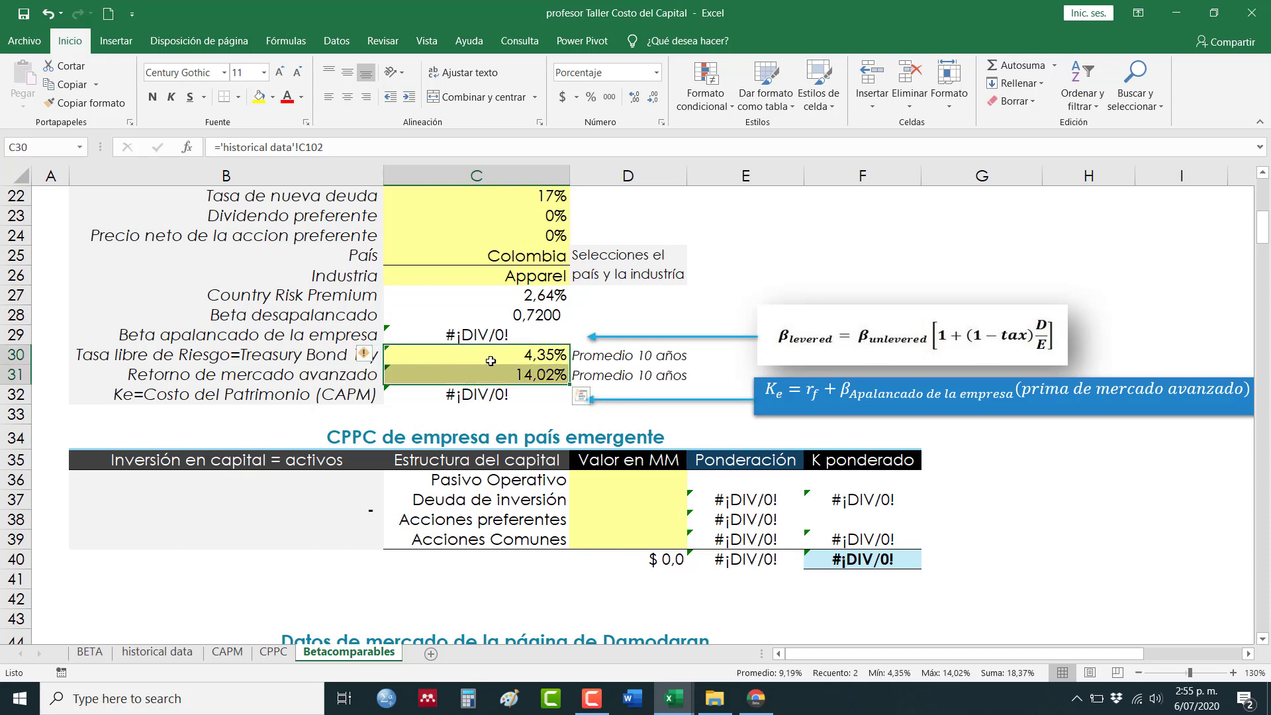
pyautogui.click(513, 359)
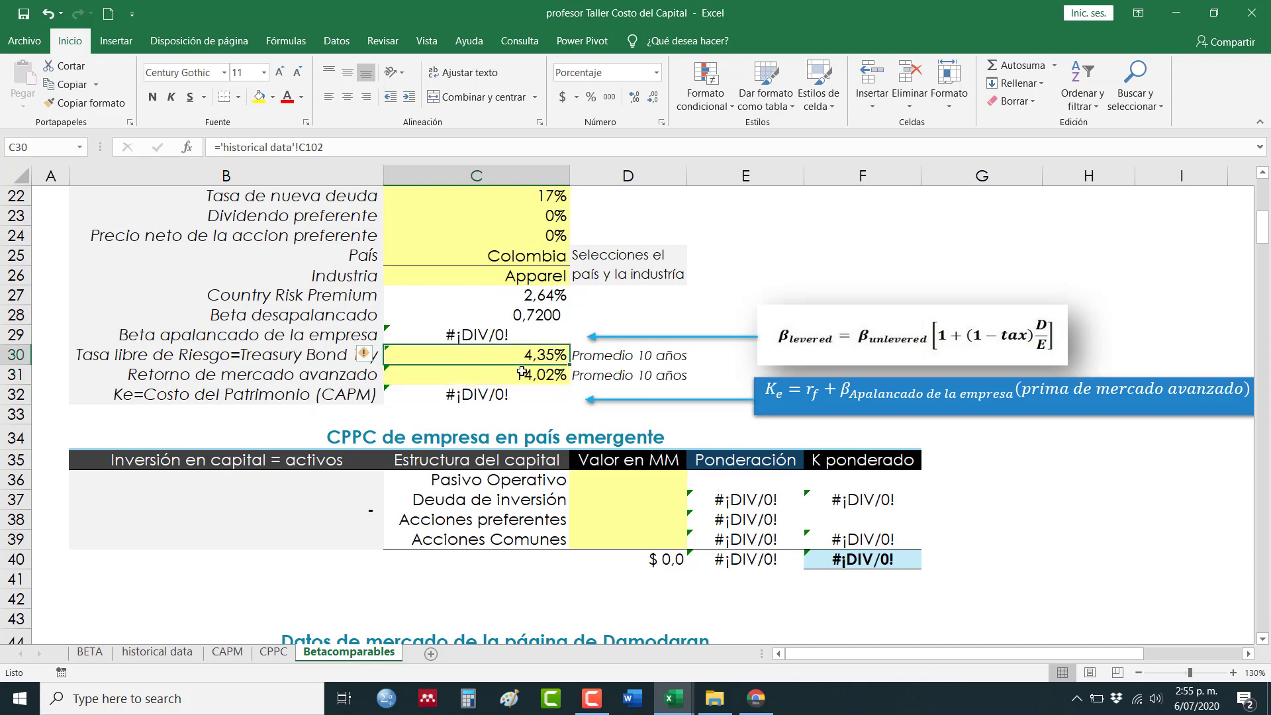
pyautogui.click(523, 373)
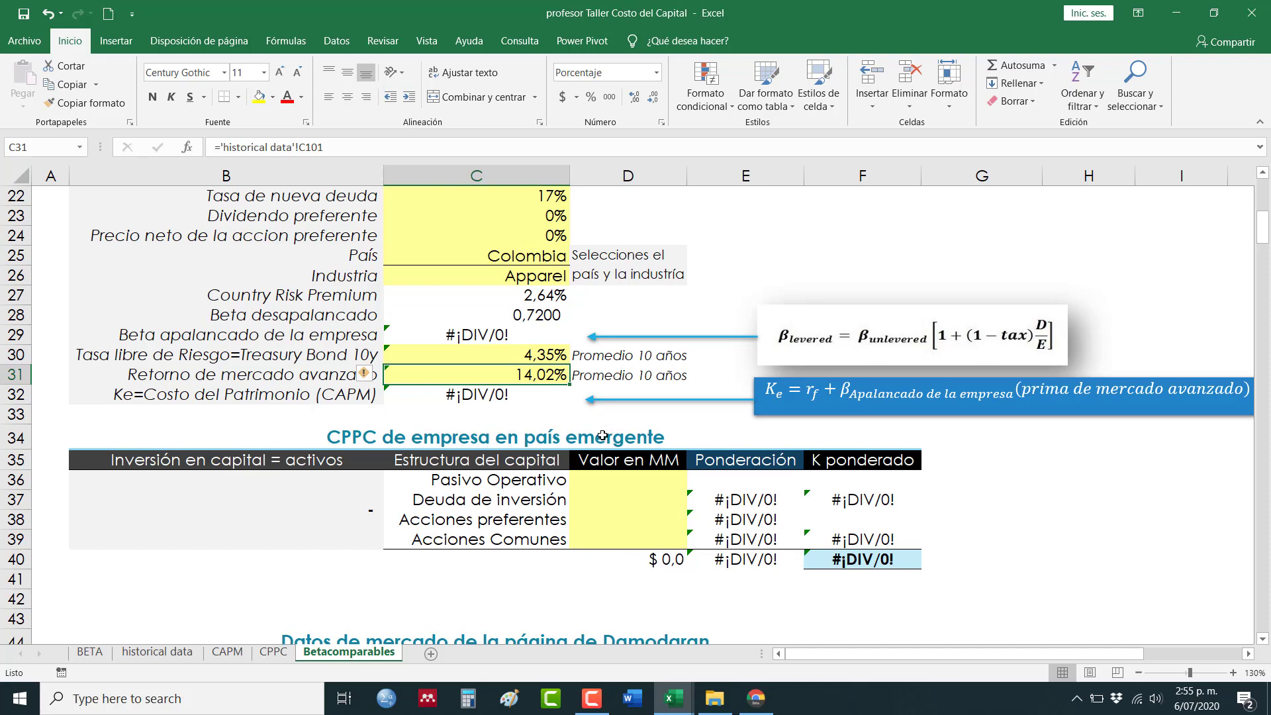
# Enter the capital structure amounts: Pasivo Operativo 100, Deuda de inversión 400, Acciones preferentes 0 and Acciones Comunes 500.
pyautogui.click(632, 483)
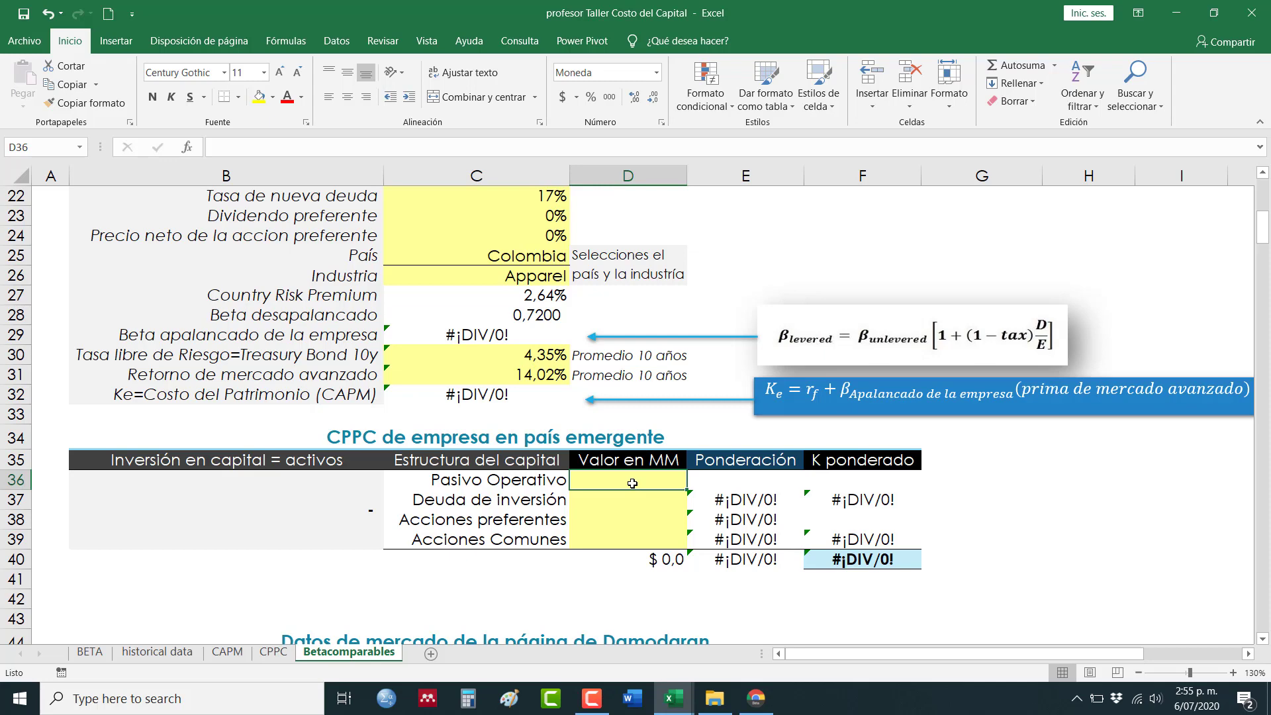
pyautogui.write('100')
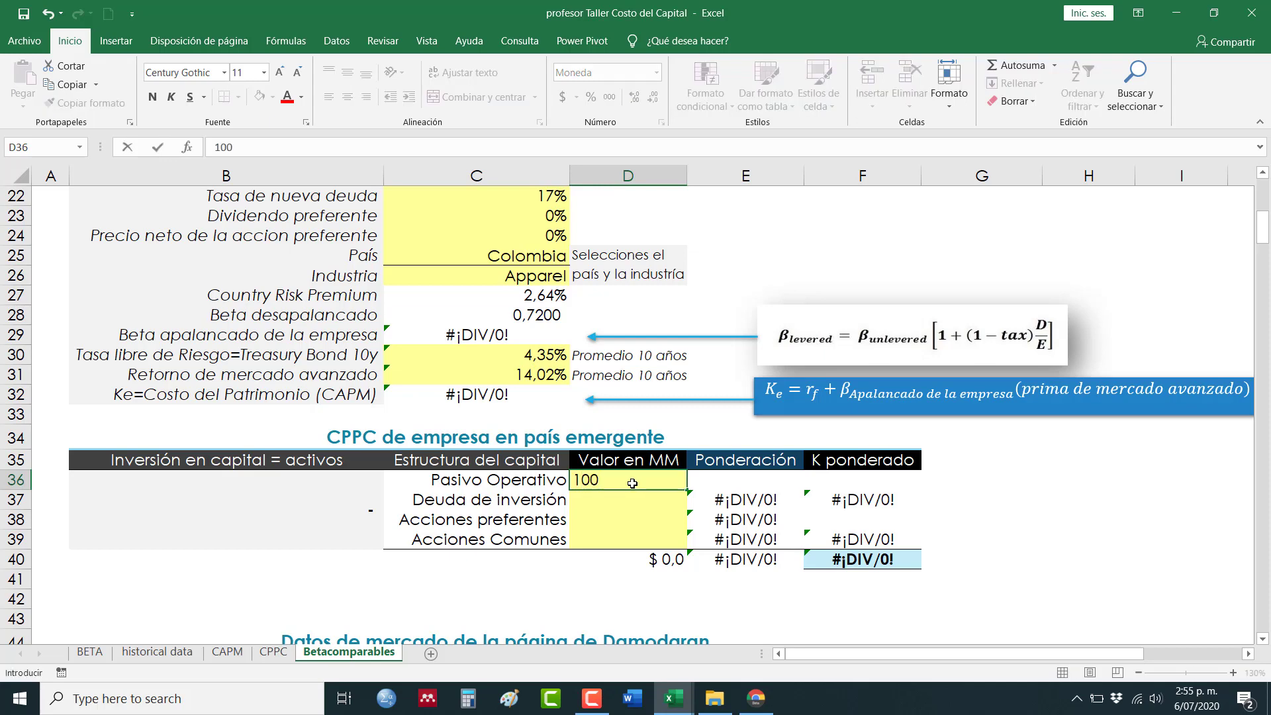
pyautogui.press('Return')
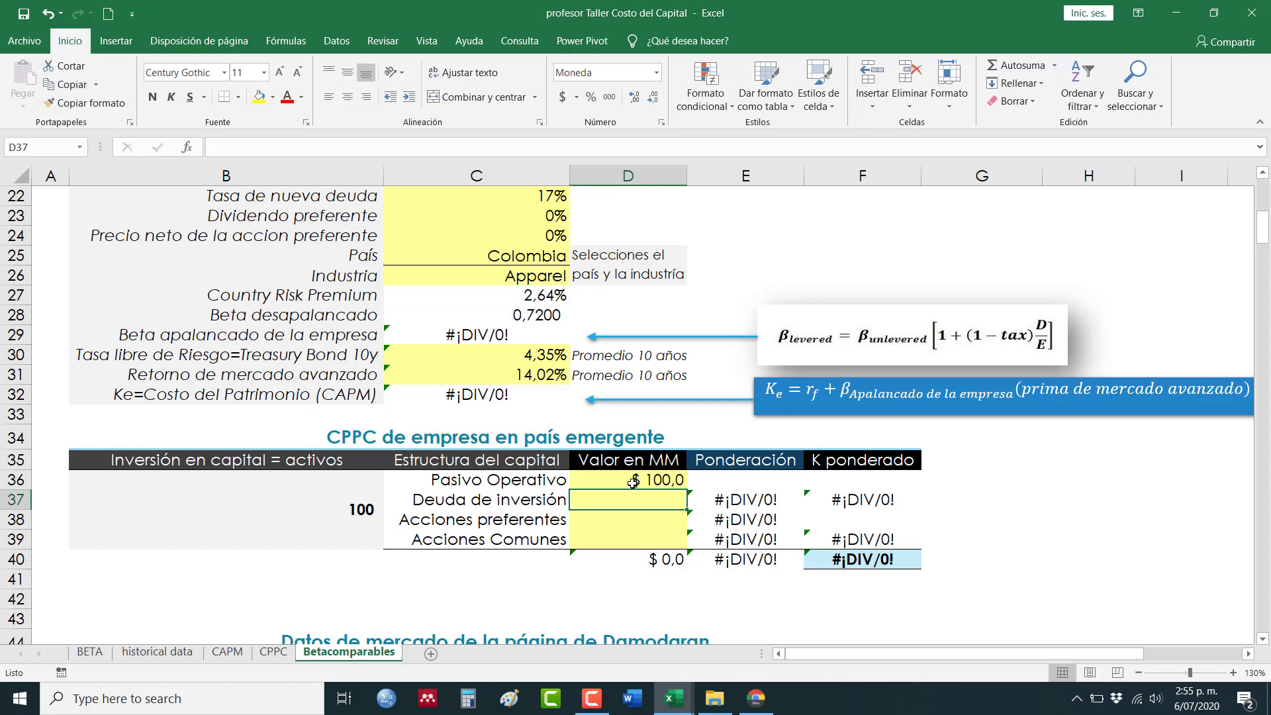
pyautogui.write('5')
pyautogui.press('BackSpace')
pyautogui.write('400')
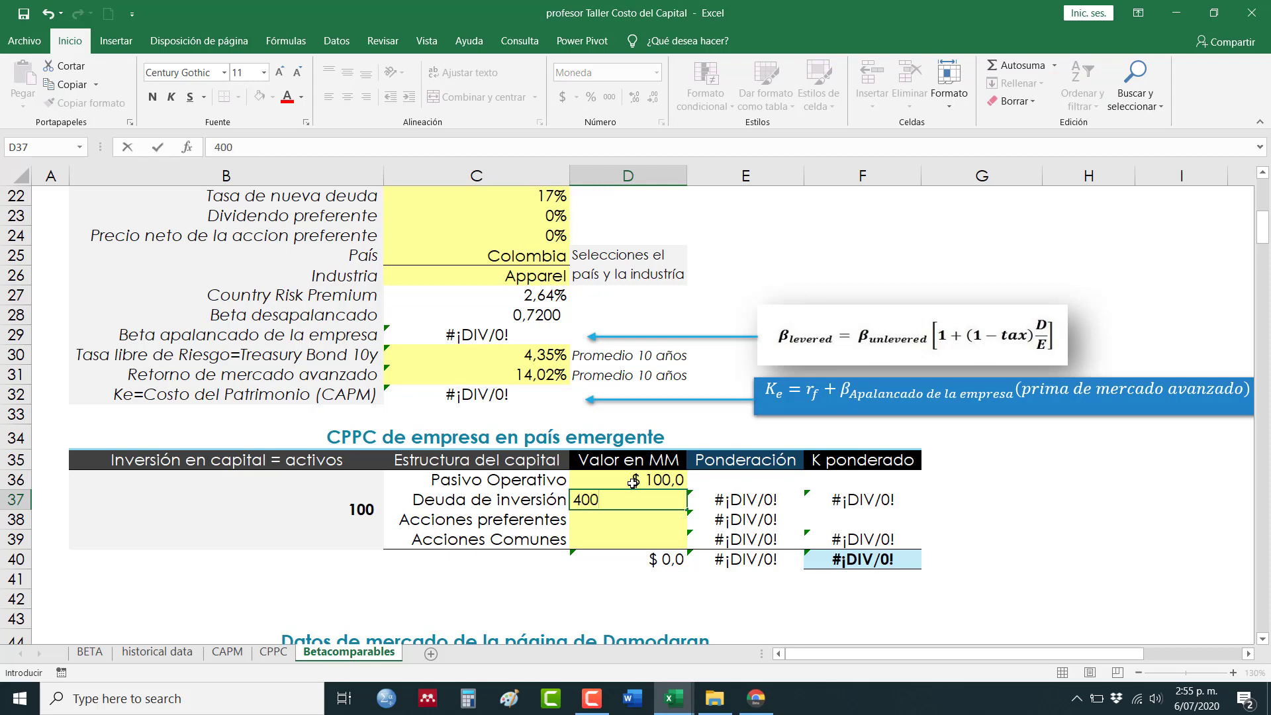
pyautogui.press('Return')
pyautogui.write('0')
pyautogui.press('Return')
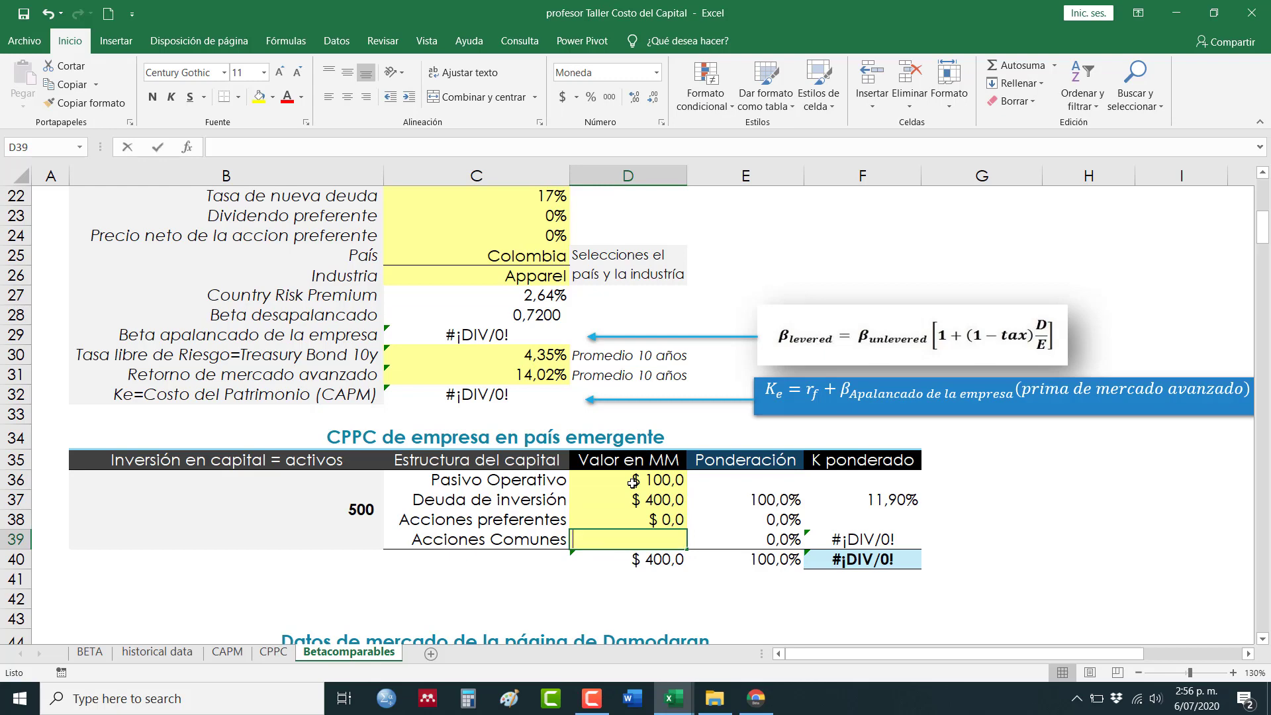
pyautogui.write('500')
pyautogui.hotkey('ctrl', 'Return')
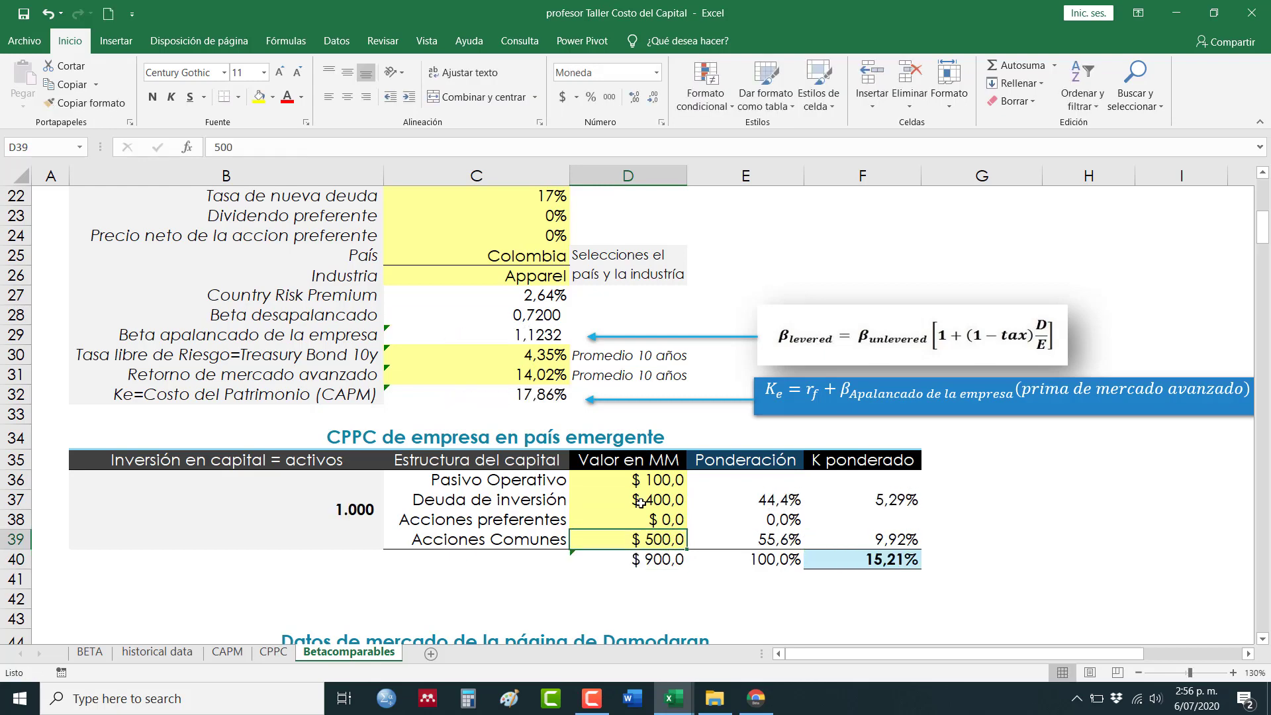
# Inspect the formulas for the financing total, the total capital investment, the overall CPPC and the weighted cost of common shares.
pyautogui.click(658, 561)
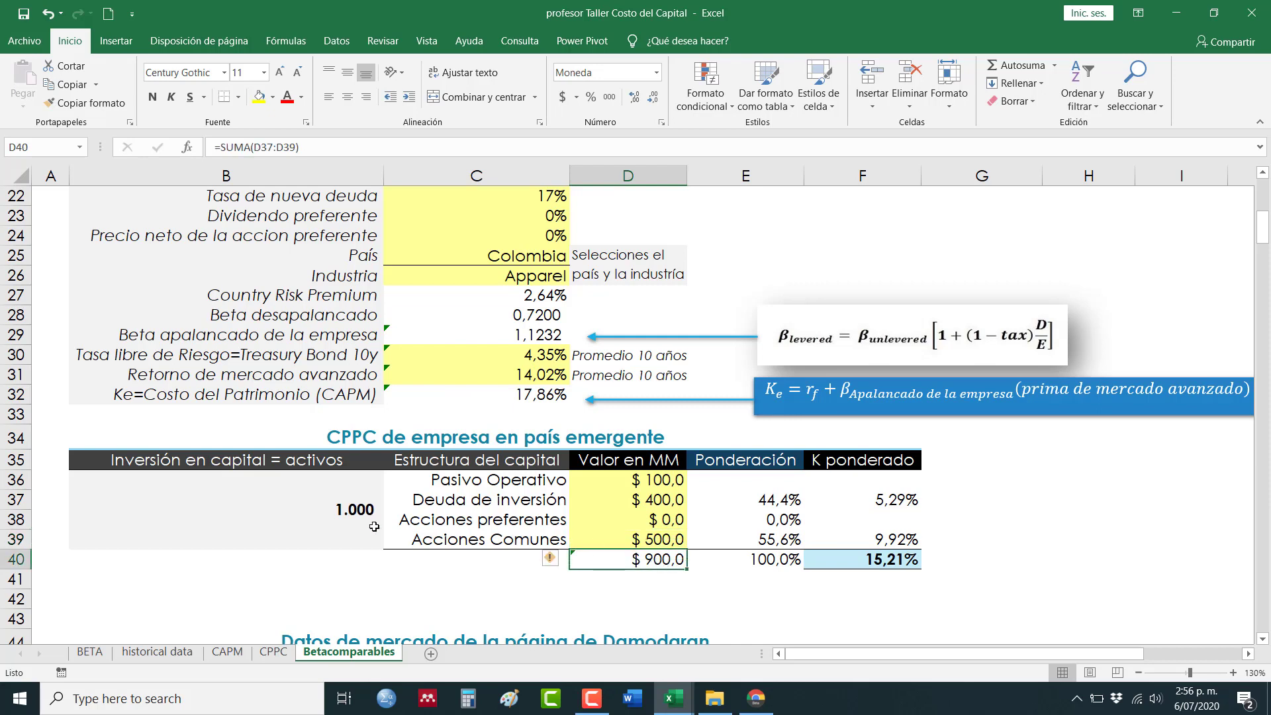
pyautogui.click(315, 515)
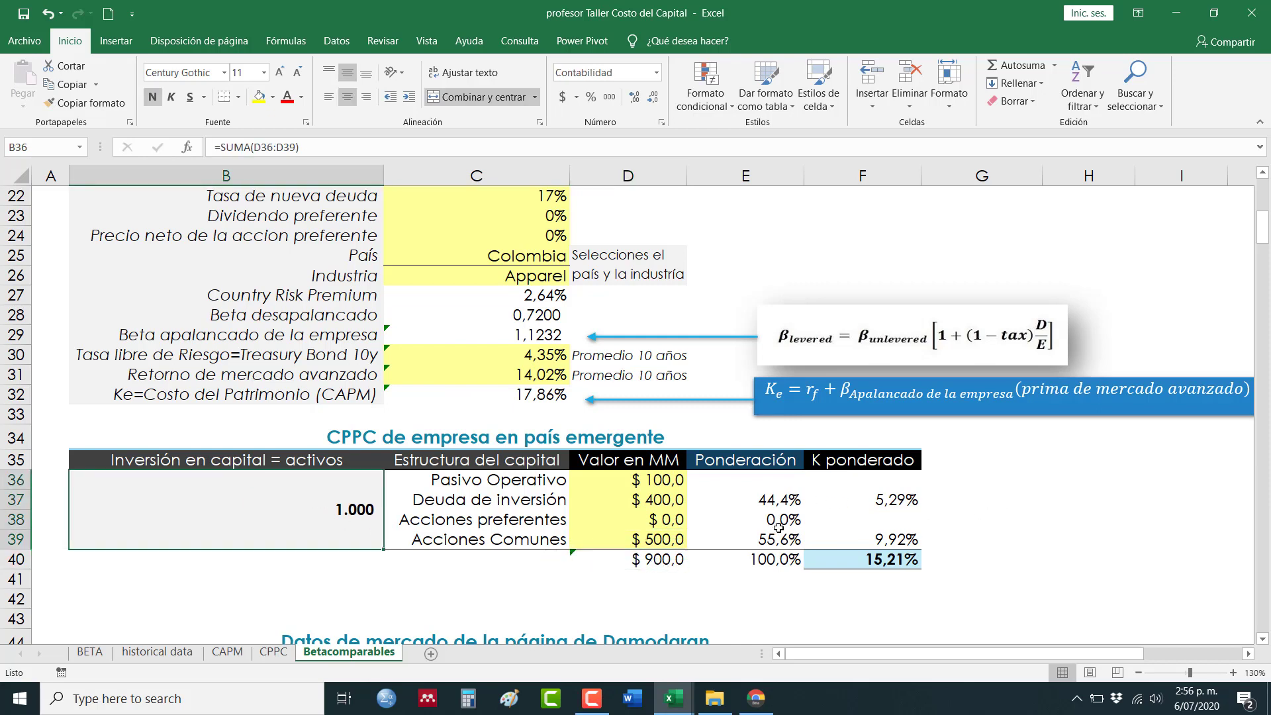
pyautogui.click(904, 560)
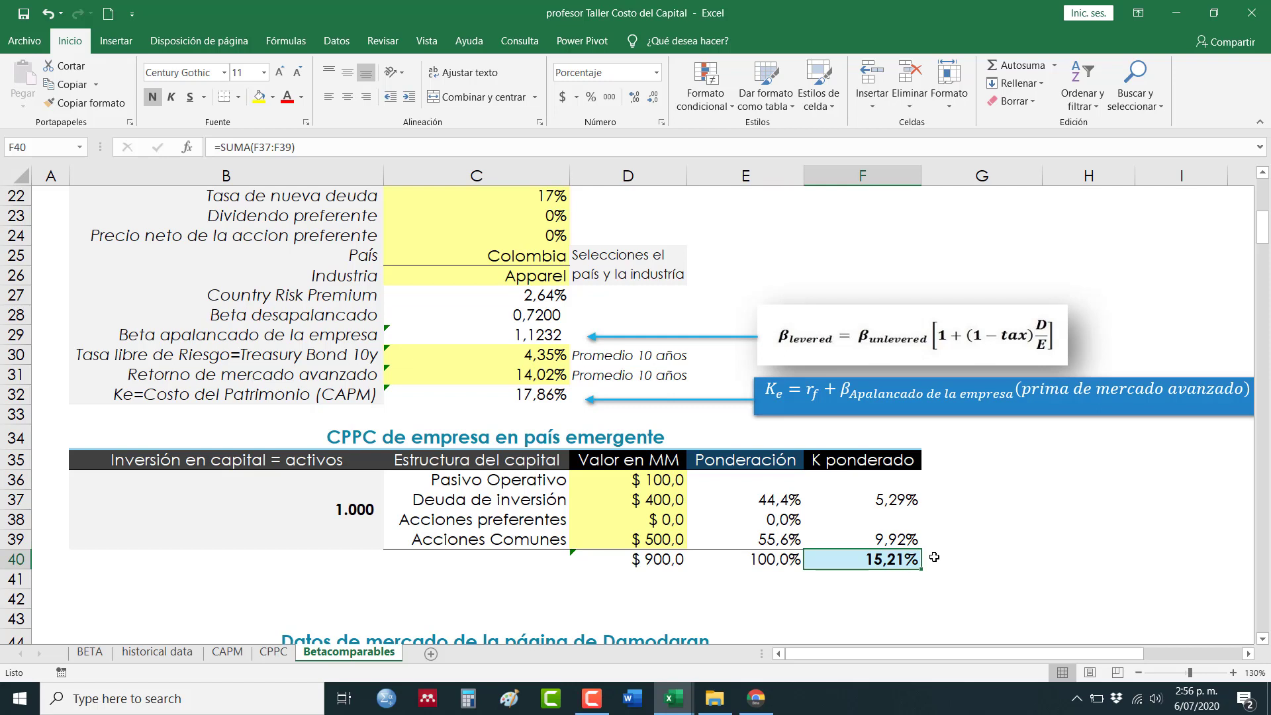
pyautogui.click(906, 539)
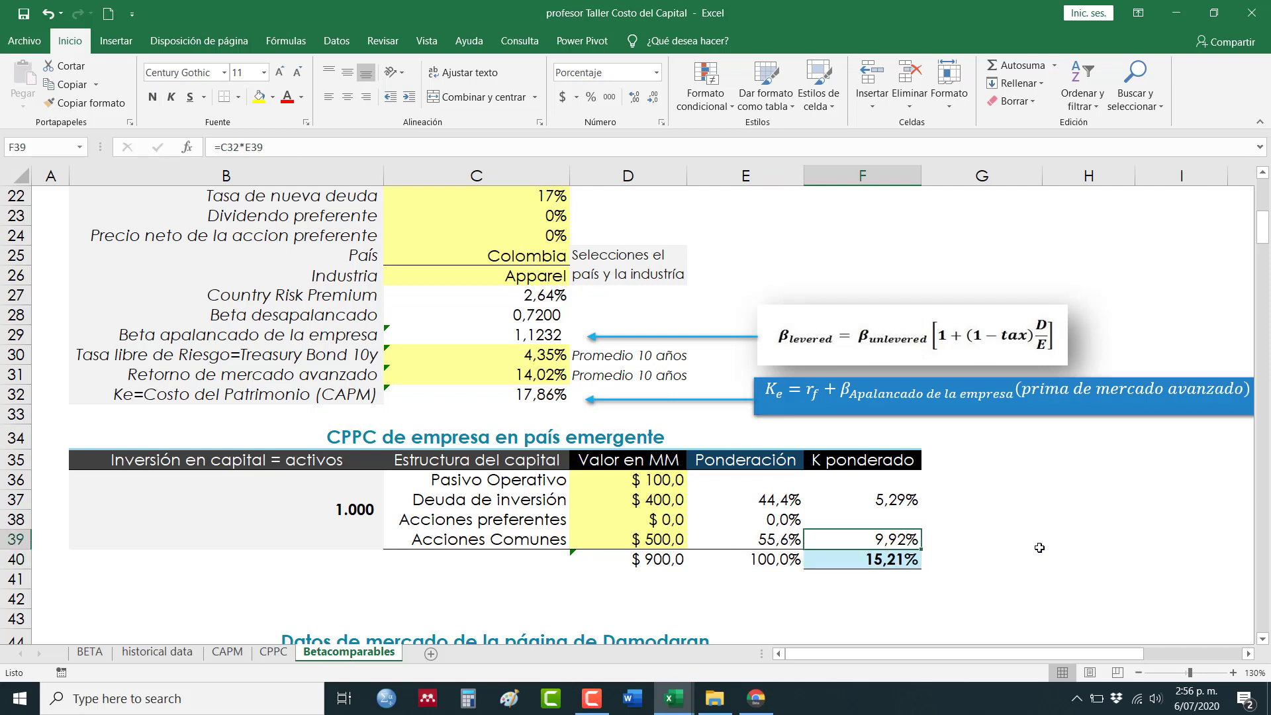
# Review the weighted costs of debt and shares in the CPPC table against the WACC formula at the start of the sheet.
pyautogui.moveTo(895, 499); pyautogui.dragTo(895, 539)
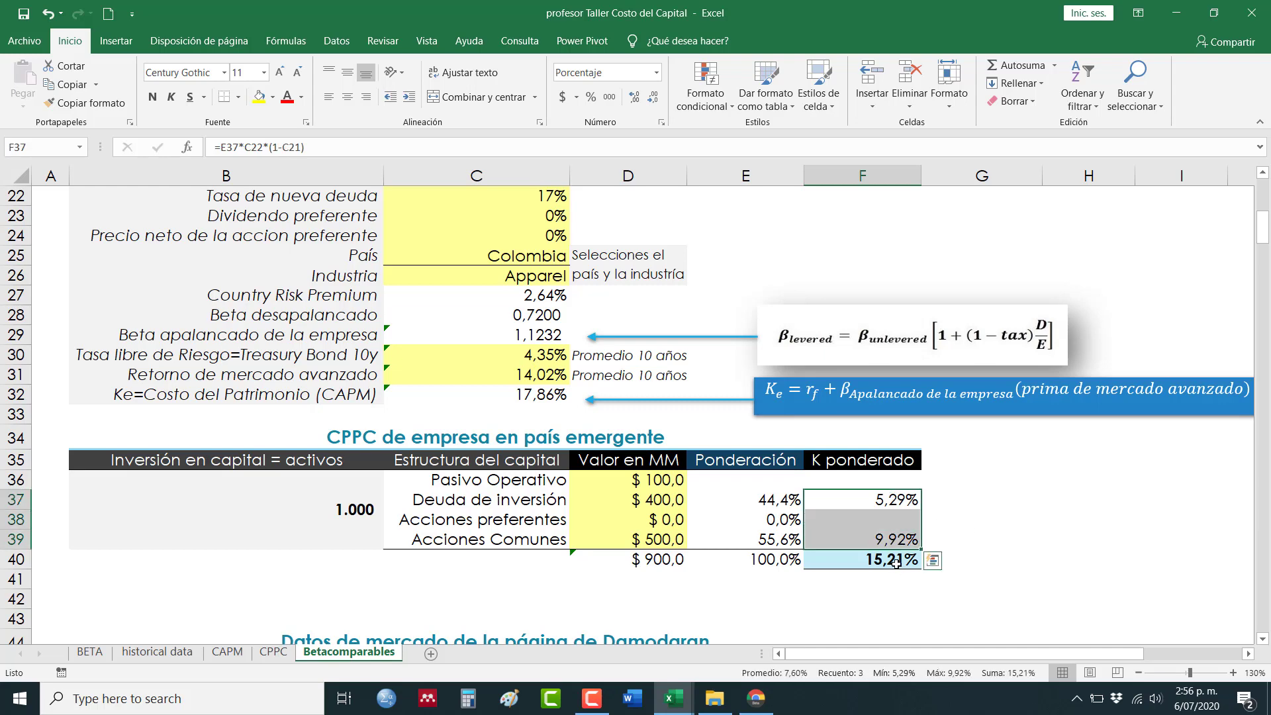
pyautogui.scroll(5, 453, 382)
pyautogui.scroll(2, 453, 382)
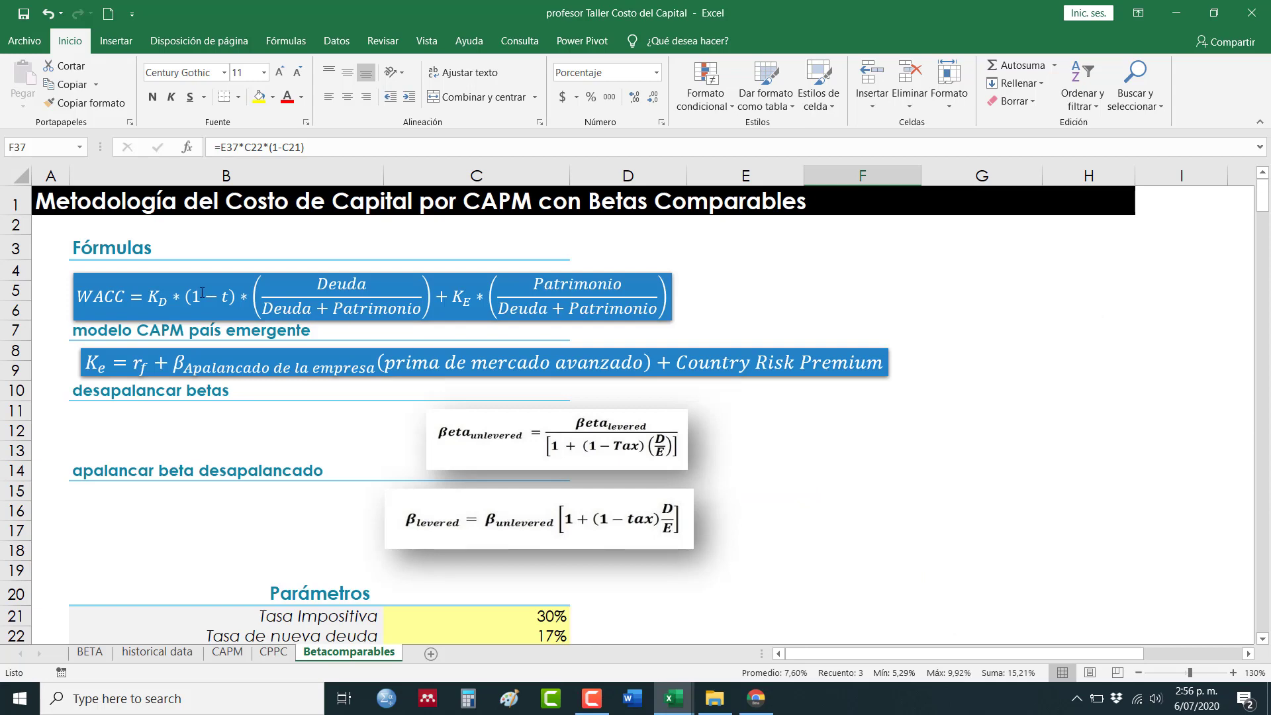
pyautogui.scroll(-5, 973, 454)
pyautogui.scroll(-3, 977, 455)
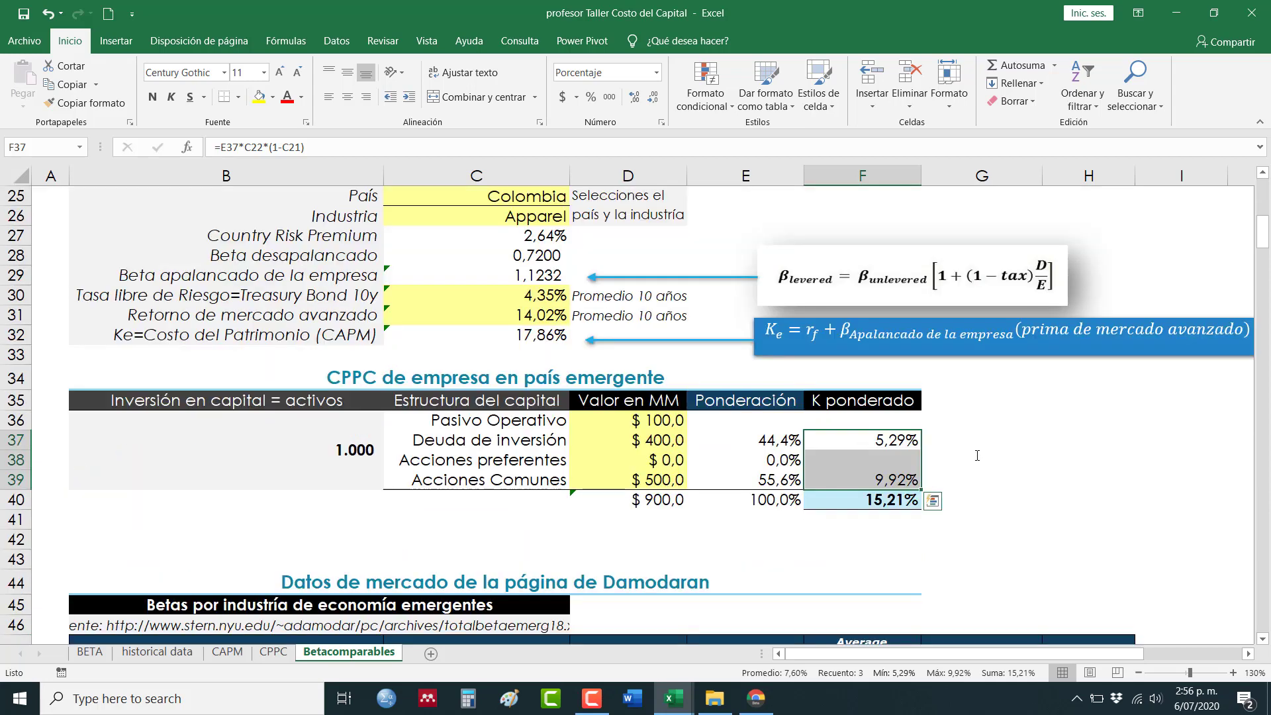
pyautogui.click(652, 439)
pyautogui.click(659, 478)
pyautogui.hotkey('ctrl', 'c')
pyautogui.click(660, 440)
pyautogui.hotkey('ctrl', 'v')
pyautogui.hotkey('ctrl', 'z')
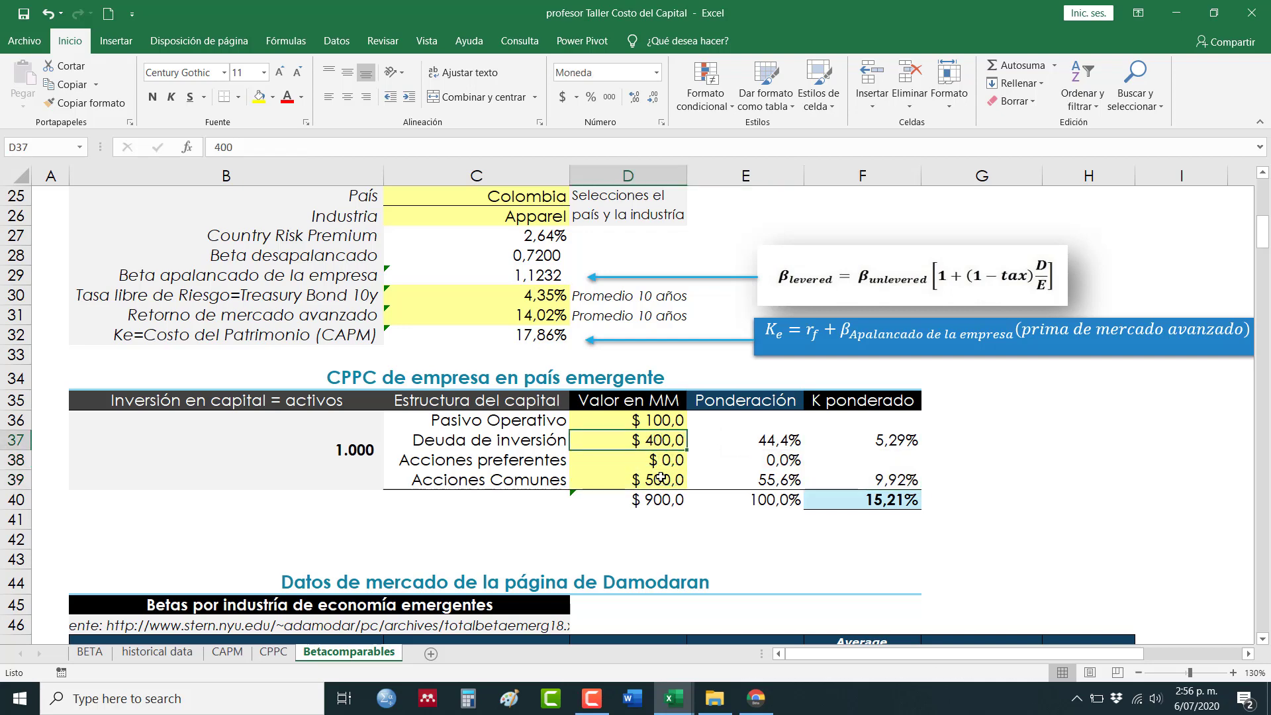
# Set the Deuda de inversión amount in the capital structure to 900.
pyautogui.doubleClick(665, 440)
pyautogui.press('BackSpace')
pyautogui.write('9')
pyautogui.press('Return')
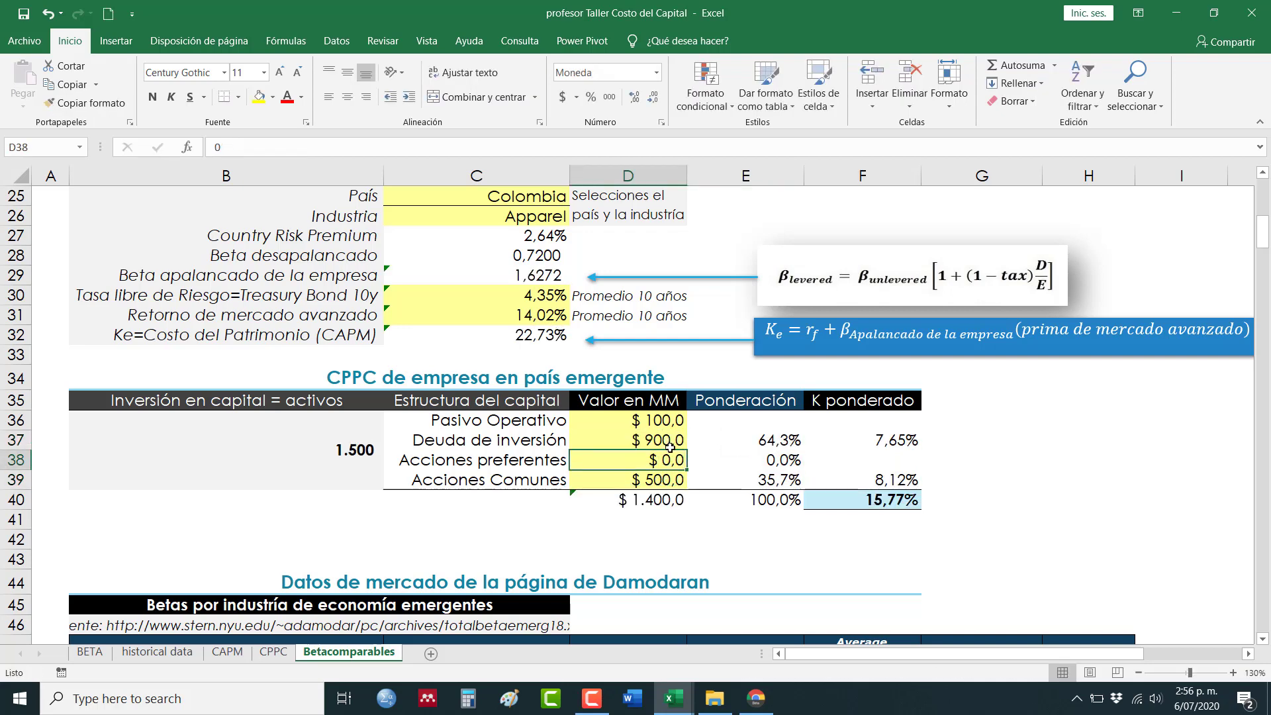
# Set Acciones Comunes to 100 and Deuda de inversión to 800 in the capital structure.
pyautogui.click(655, 474)
pyautogui.write('100')
pyautogui.press('Return')
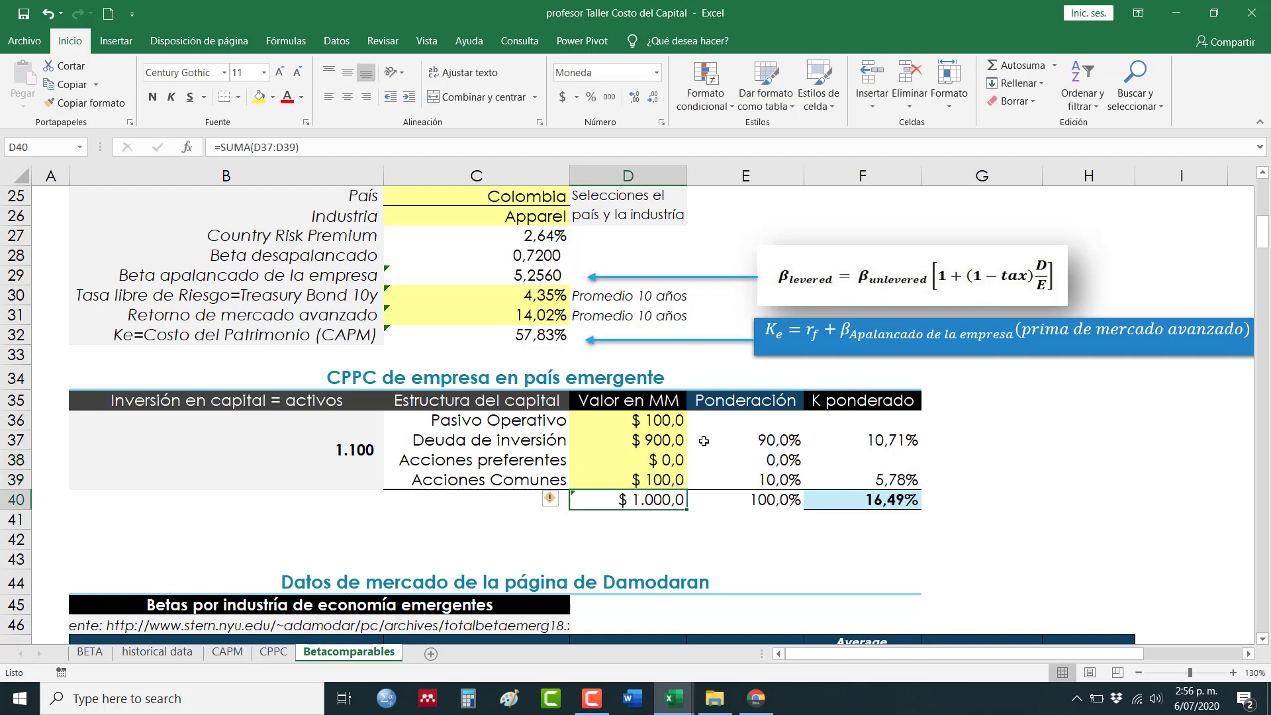
pyautogui.click(657, 434)
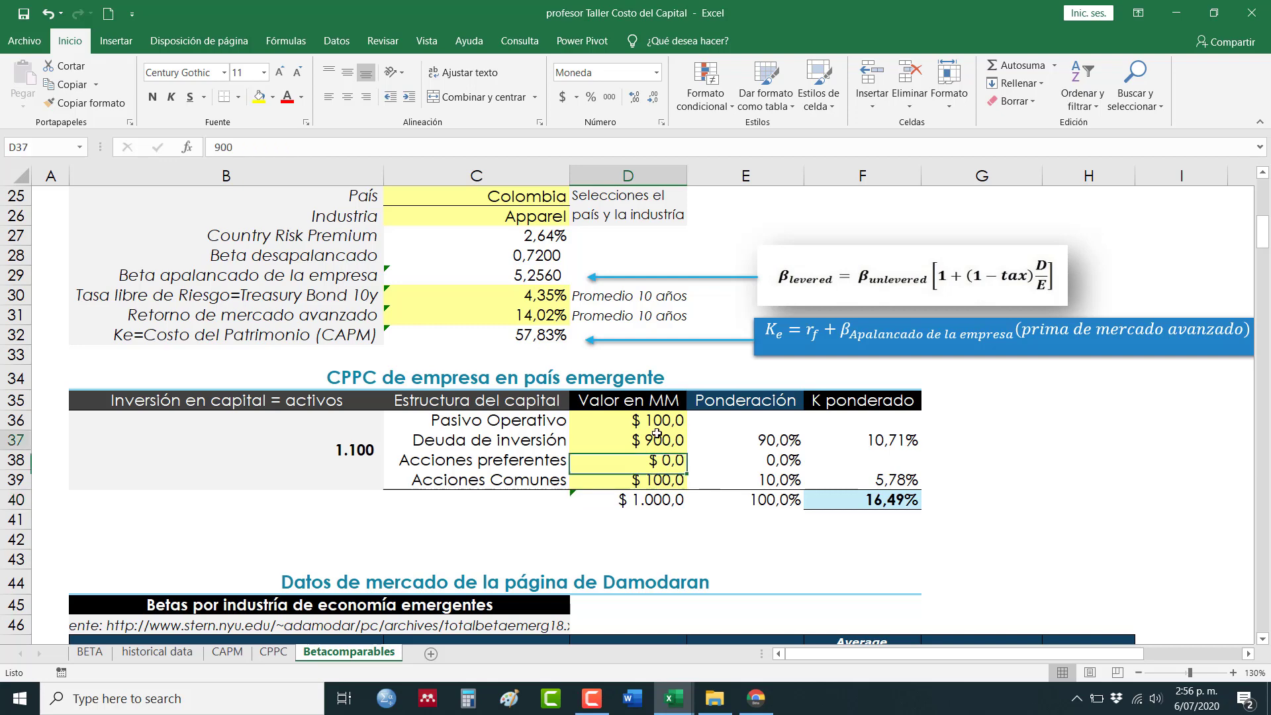
pyautogui.write('800')
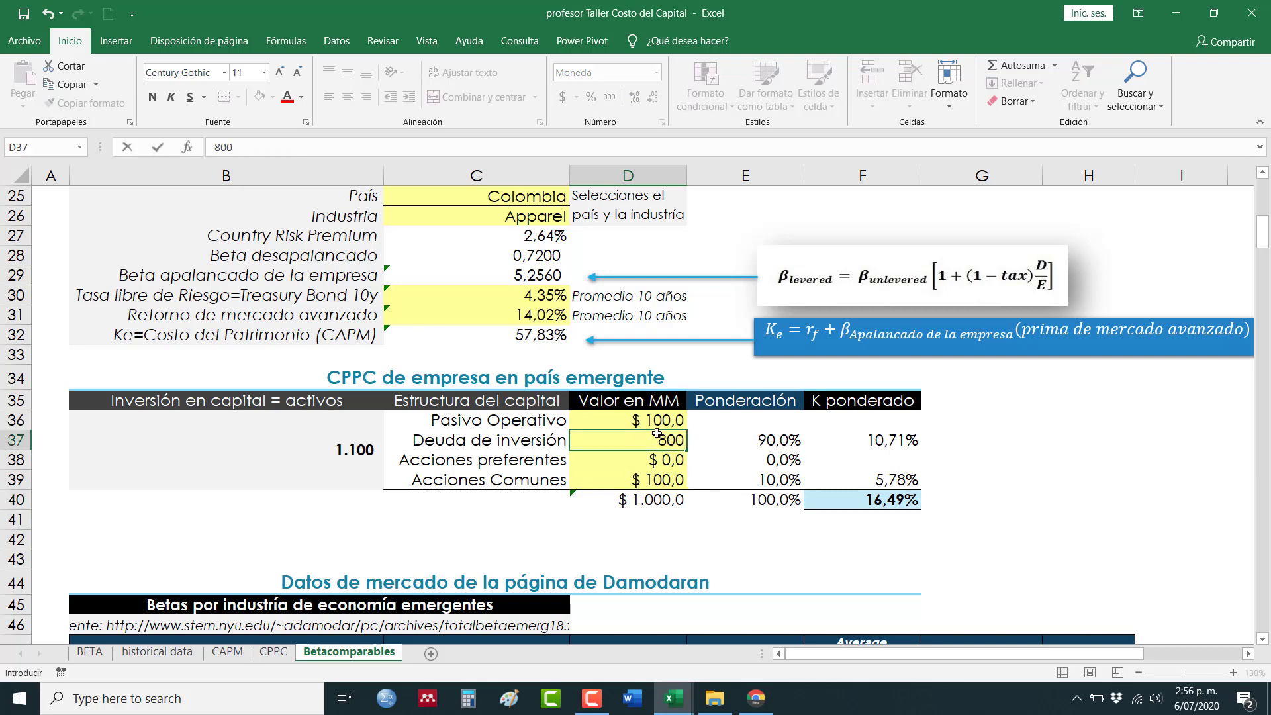
pyautogui.press('Return')
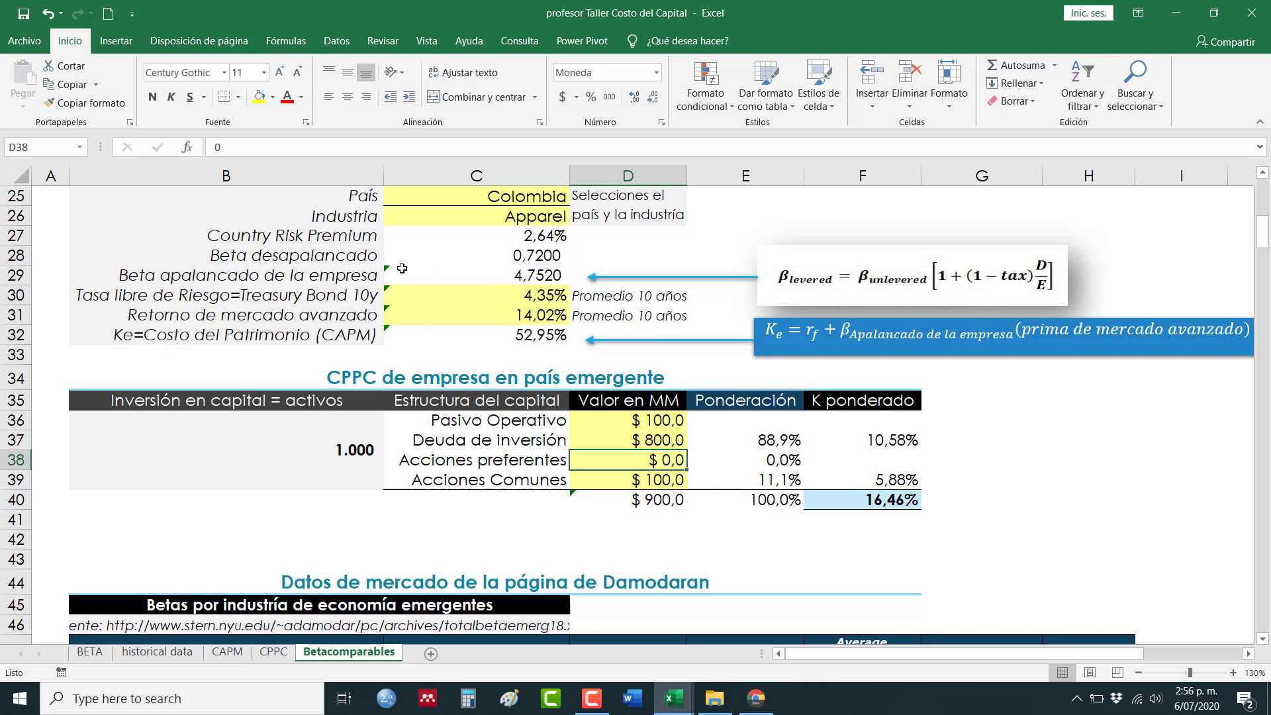
# Inspect the formulas for the company's levered beta, the overall CPPC and the weighted cost of investment debt.
pyautogui.click(509, 278)
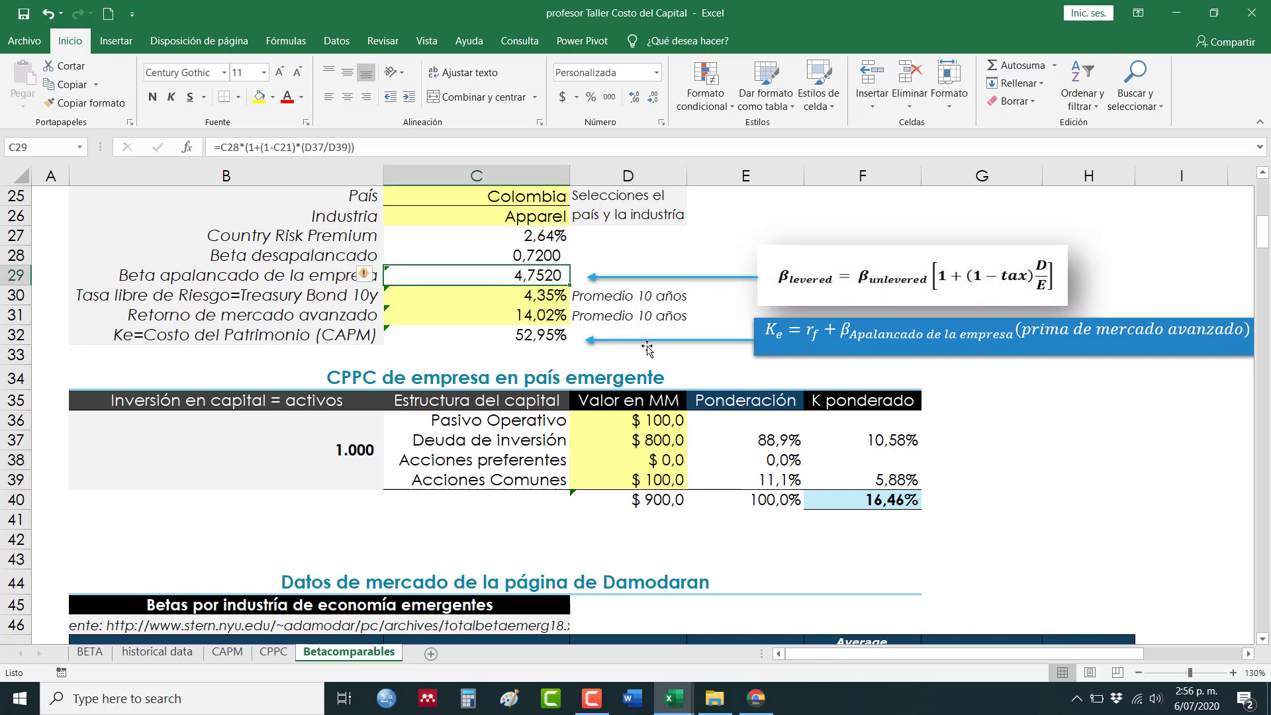
pyautogui.click(877, 498)
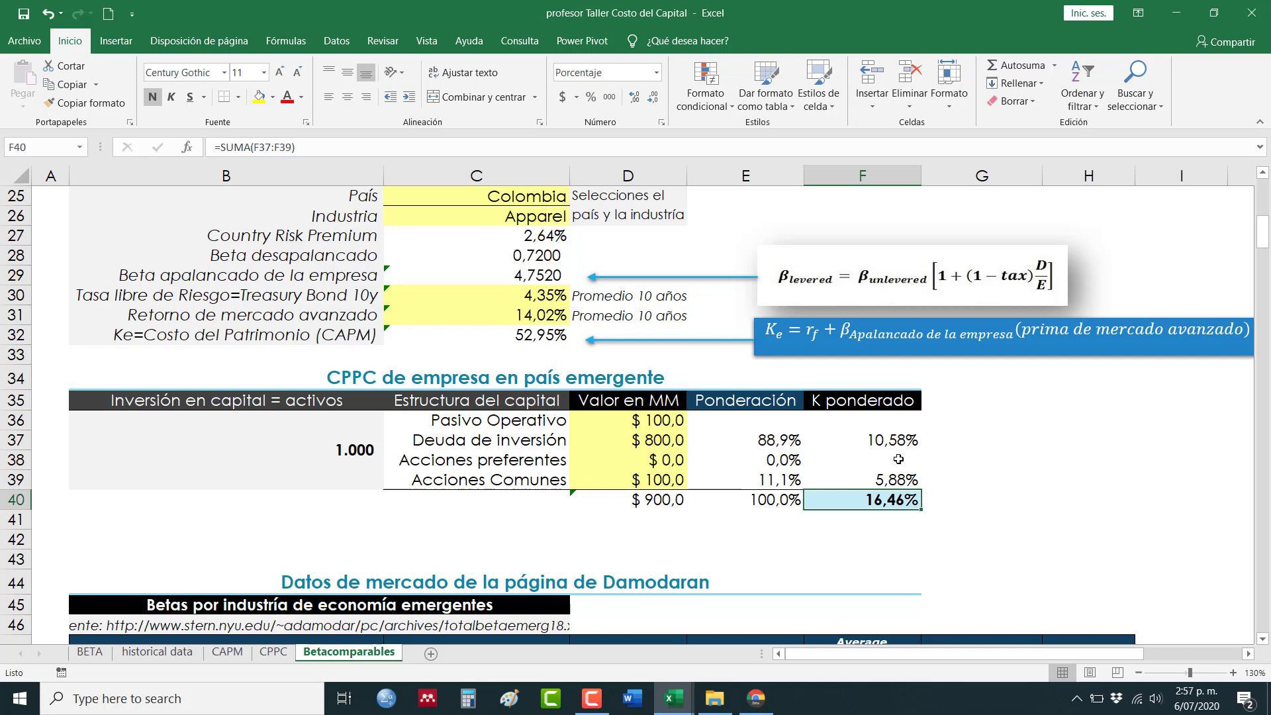
pyautogui.click(888, 441)
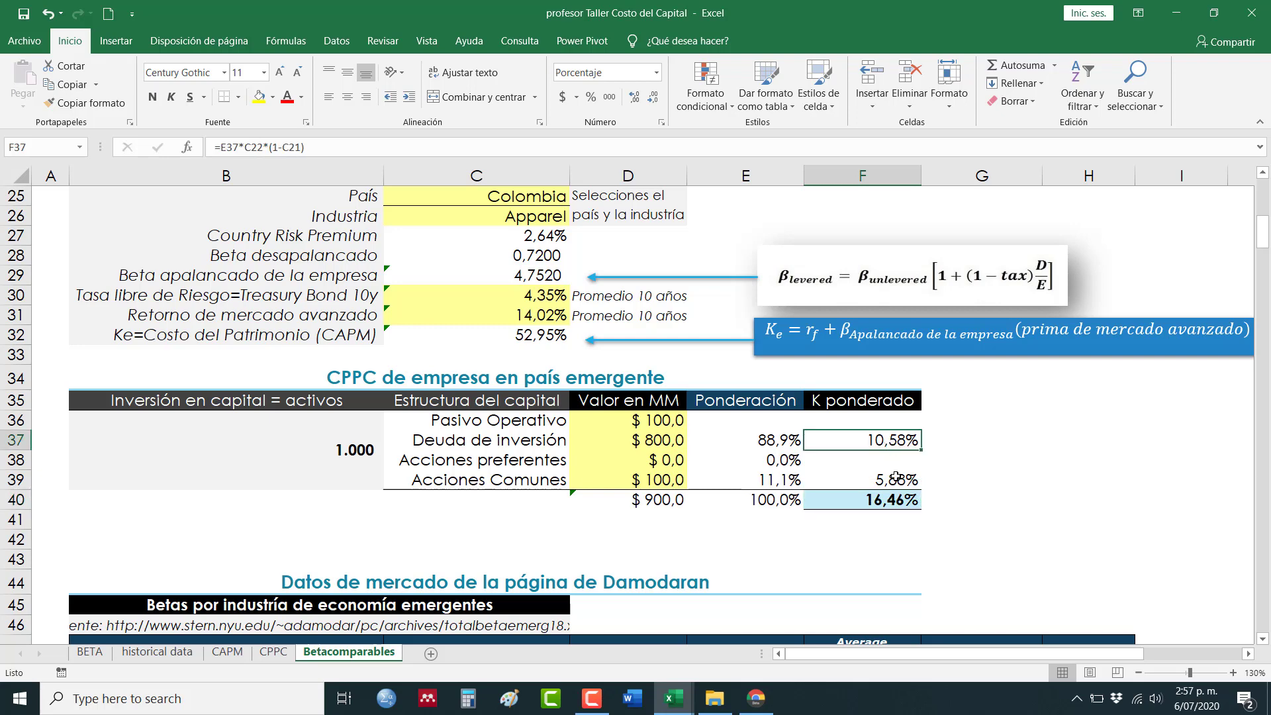
pyautogui.scroll(-4, 558, 498)
pyautogui.scroll(5, 557, 498)
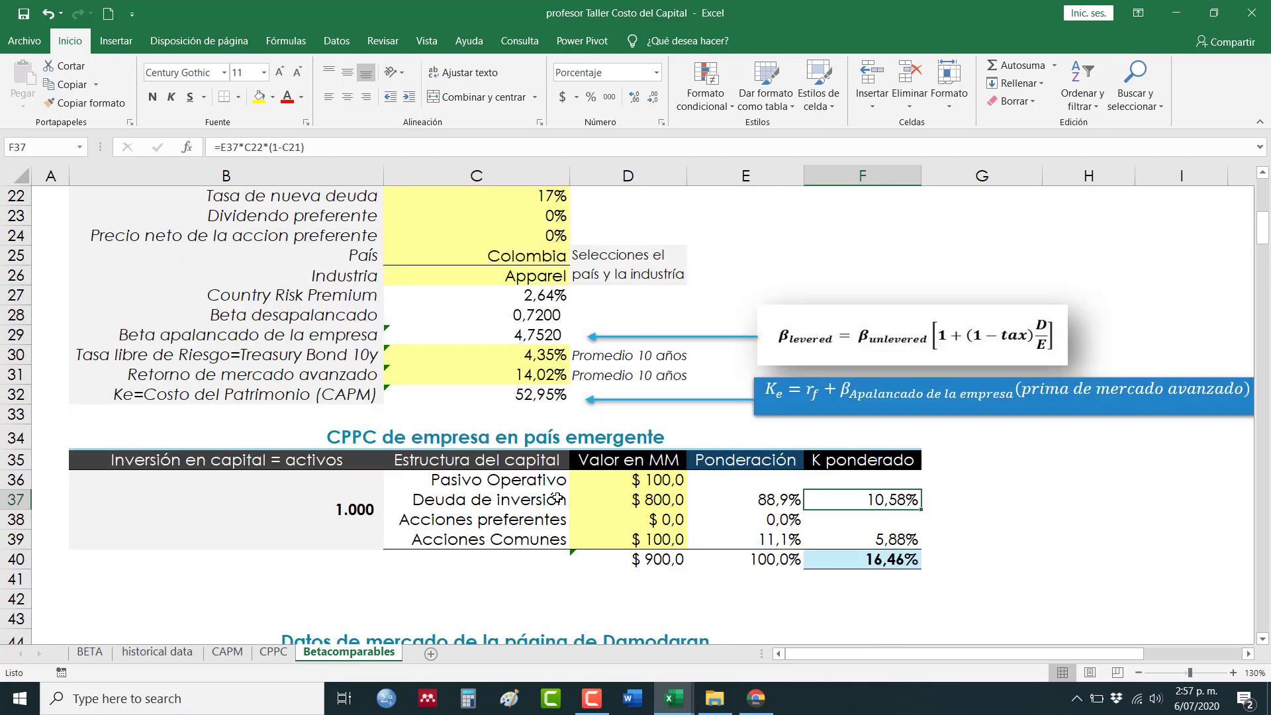